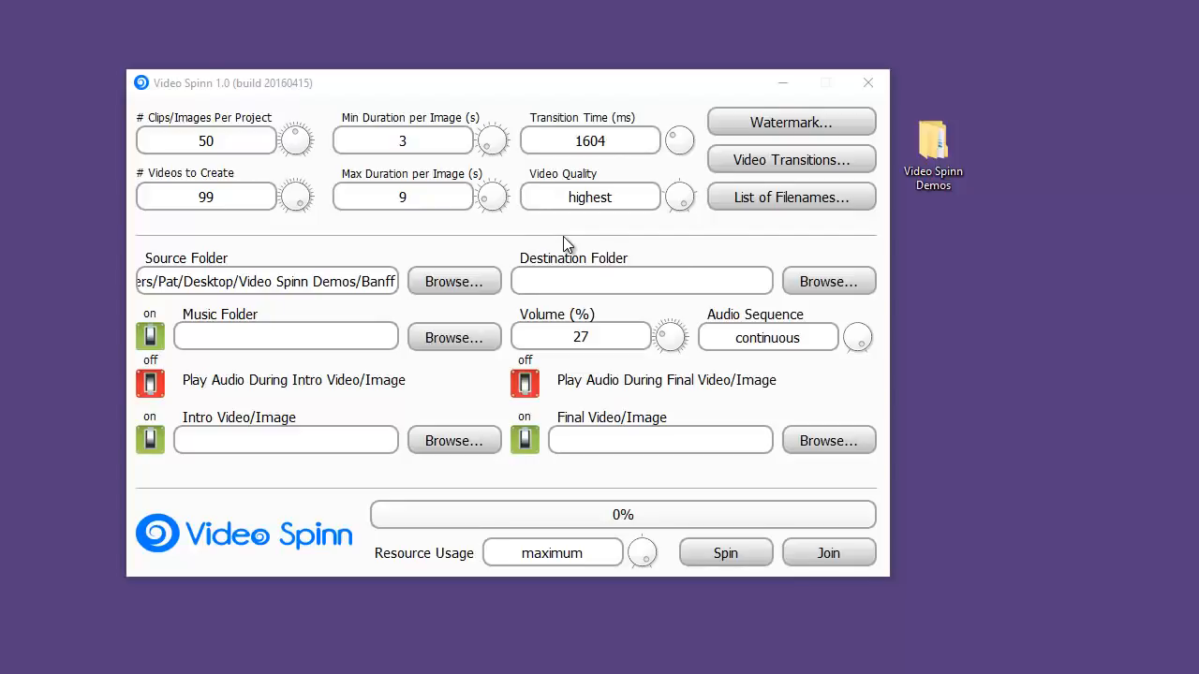
Look through the Banff images in the Video Spinn Demos folder and close the folder window
double_click(934, 147)
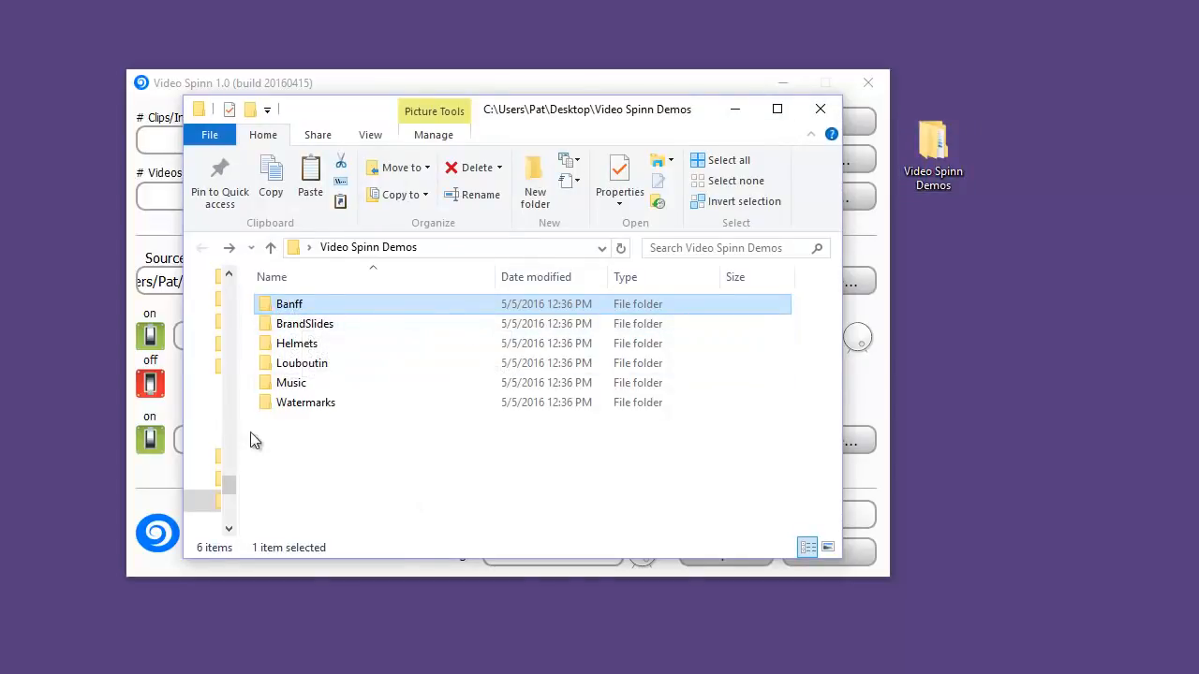
double_click(263, 314)
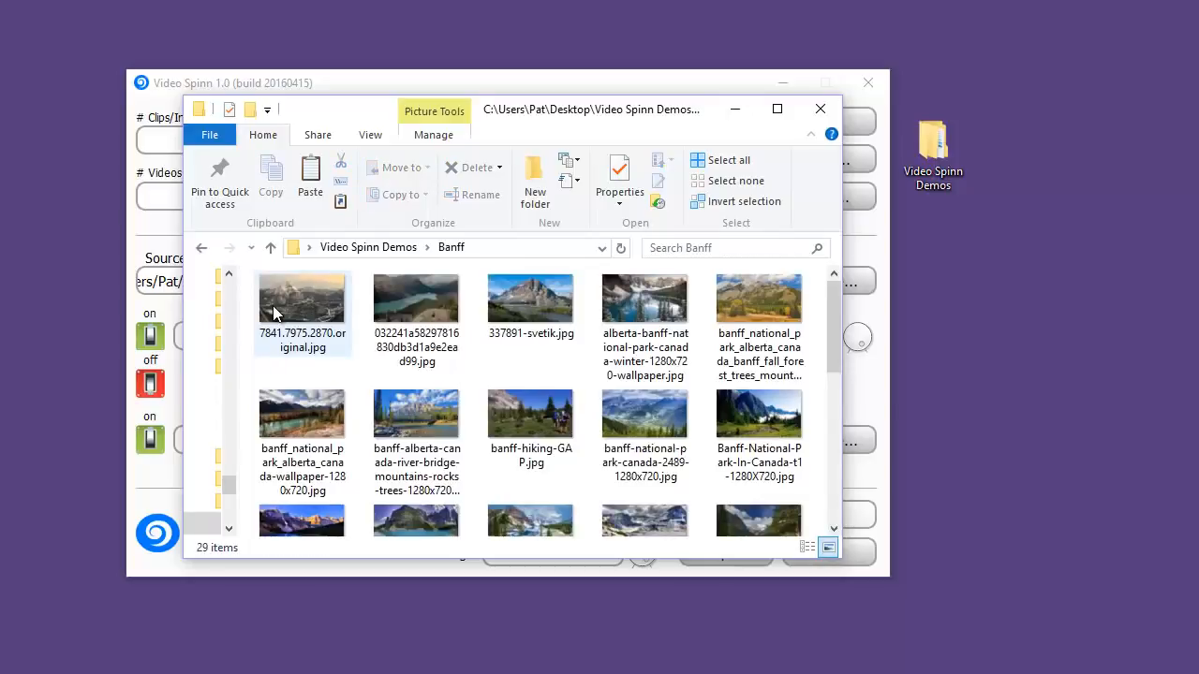
mouse_move(832, 304)
left_mouse_down()
mouse_move(835, 446)
mouse_move(827, 316)
left_mouse_up()
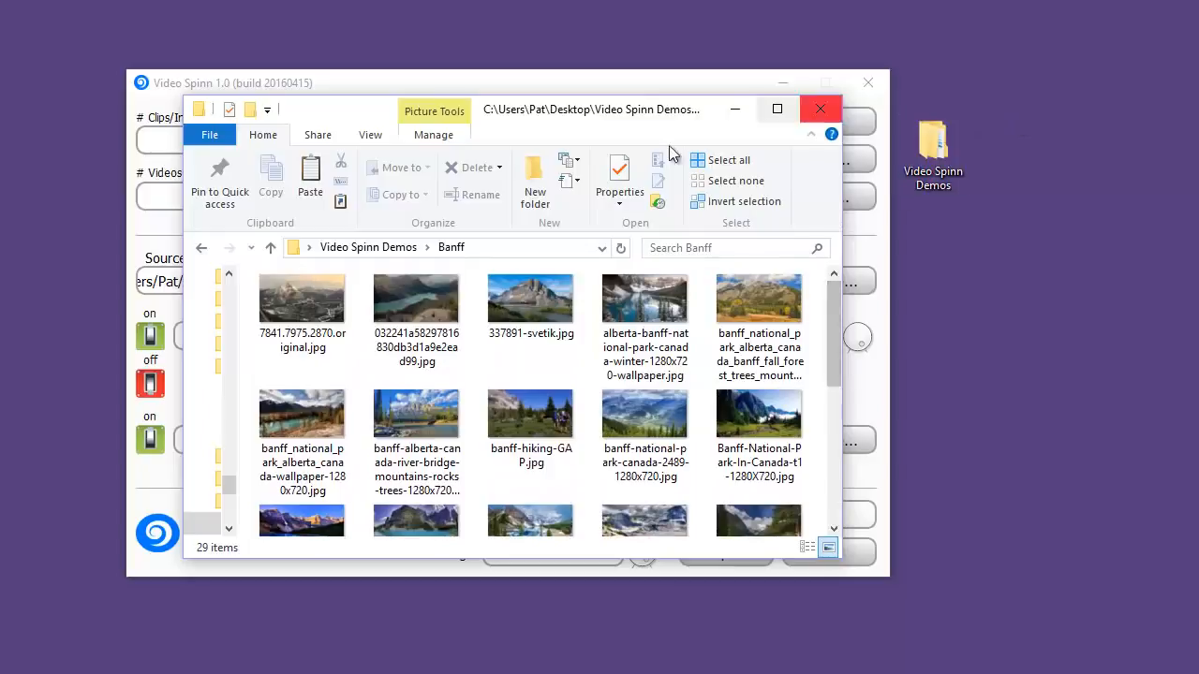
left_click(820, 109)
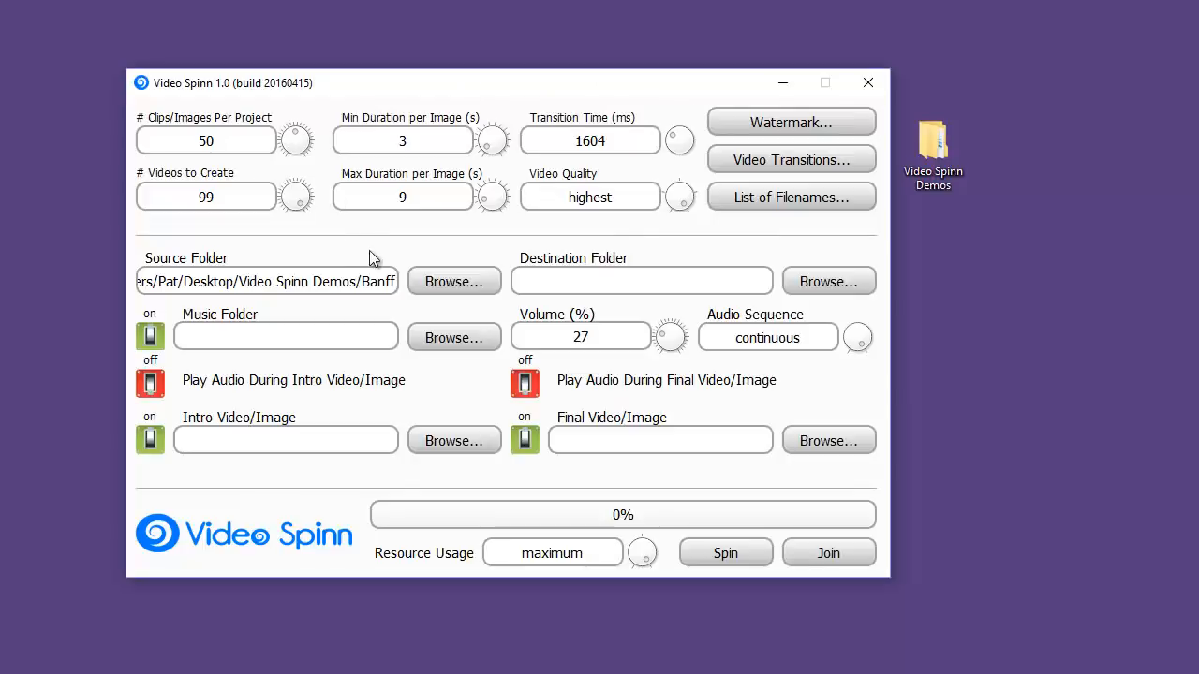
Set the source folder to Banff and the destination folder to Video Spinn Demos
left_click(441, 279)
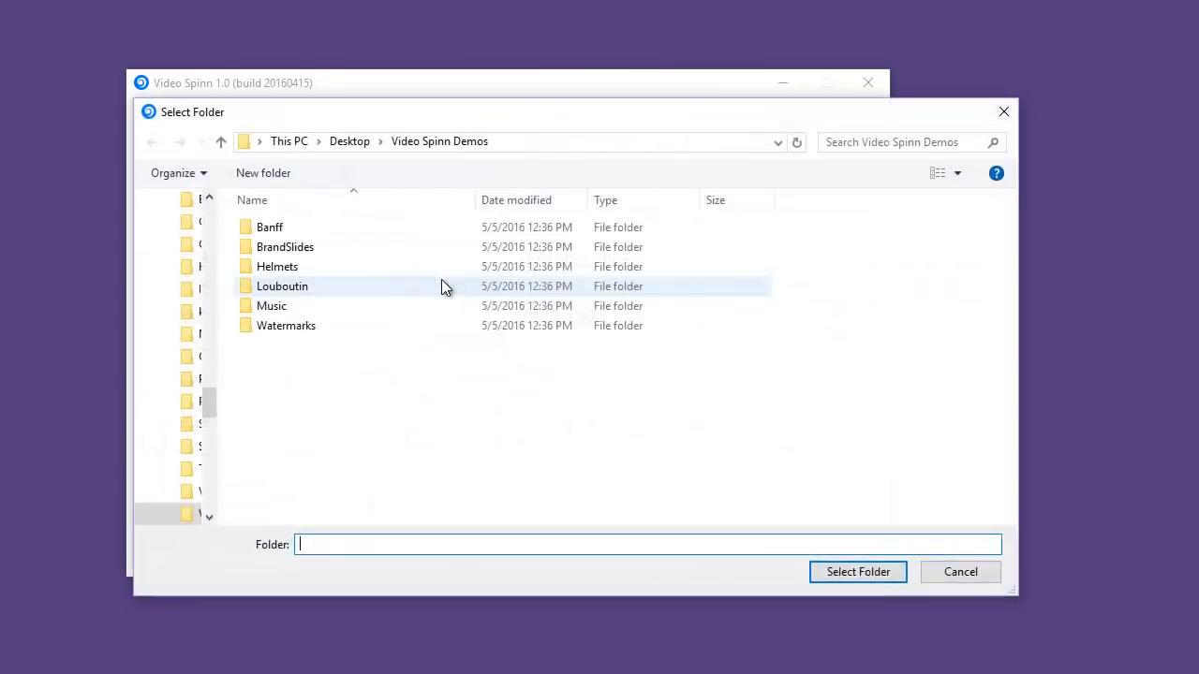
double_click(269, 228)
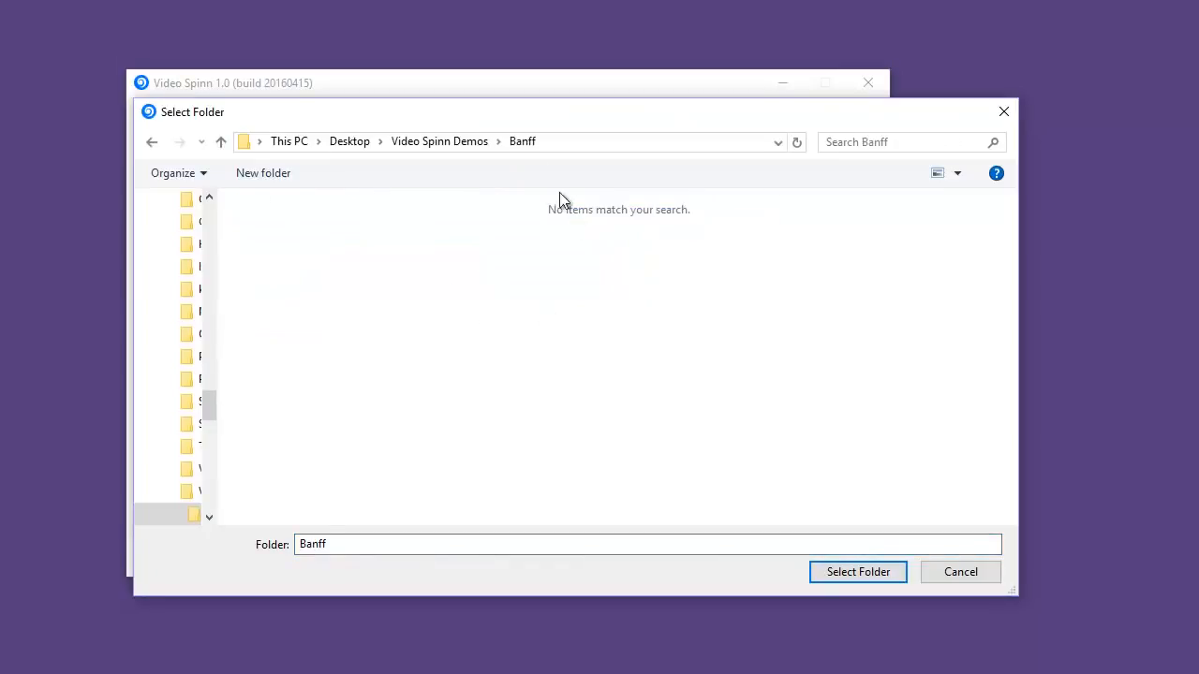
left_click(887, 575)
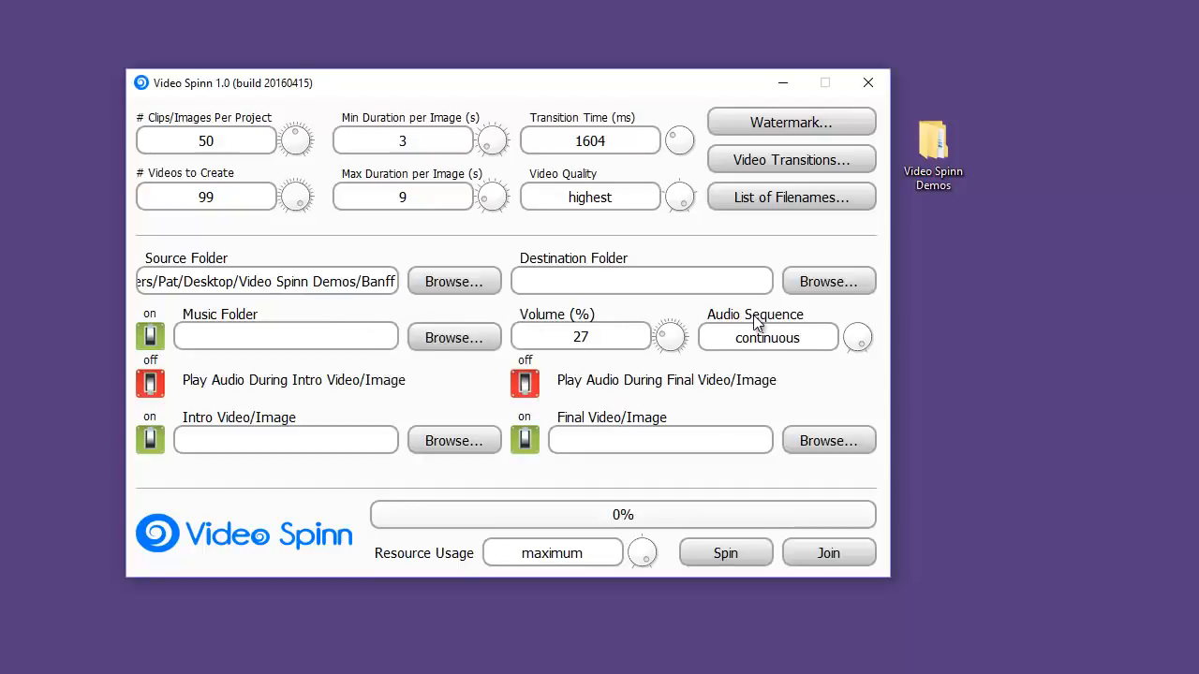
left_click(821, 280)
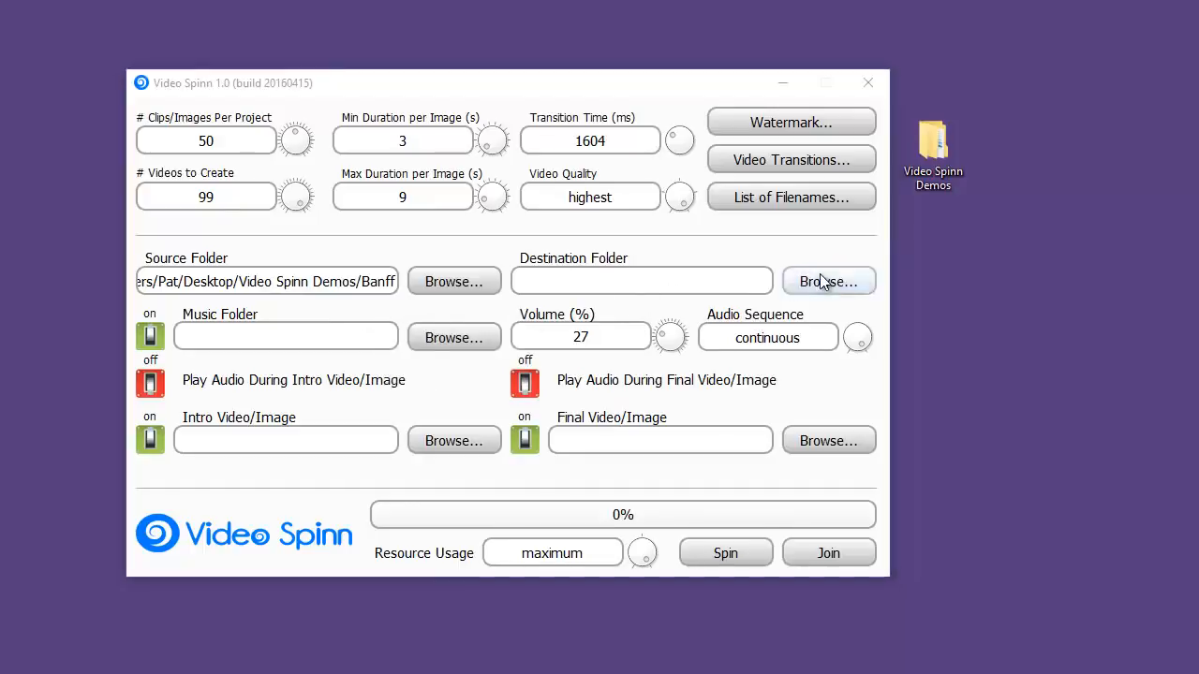
left_click(467, 141)
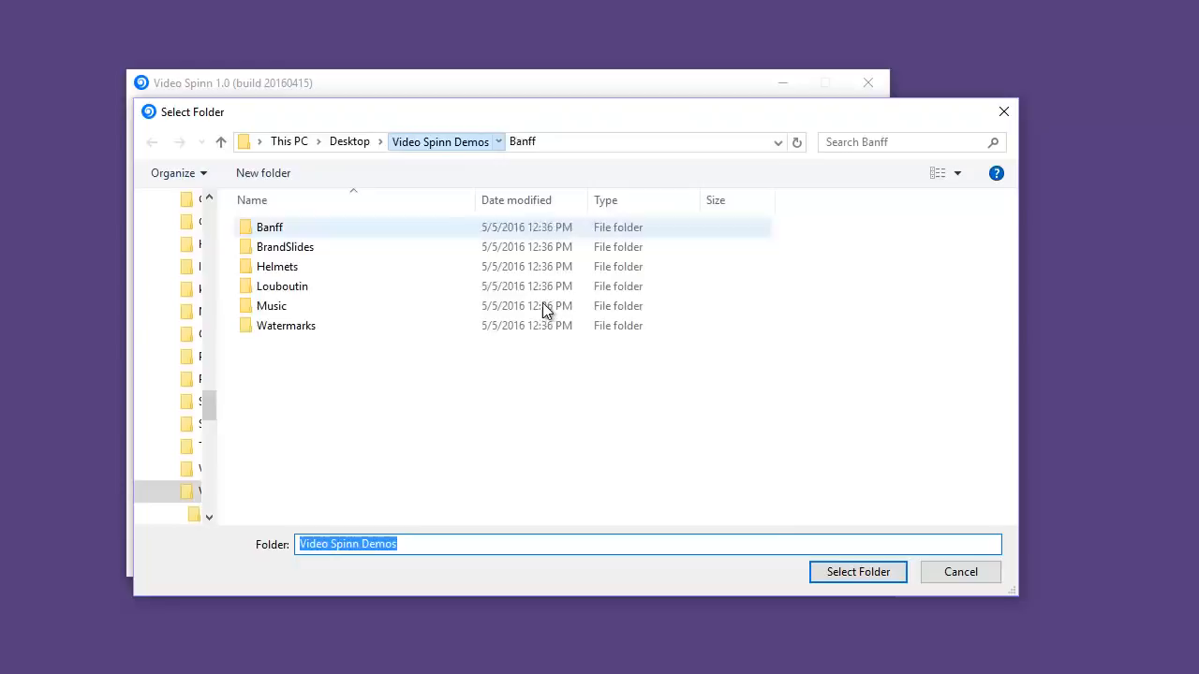
left_click(858, 571)
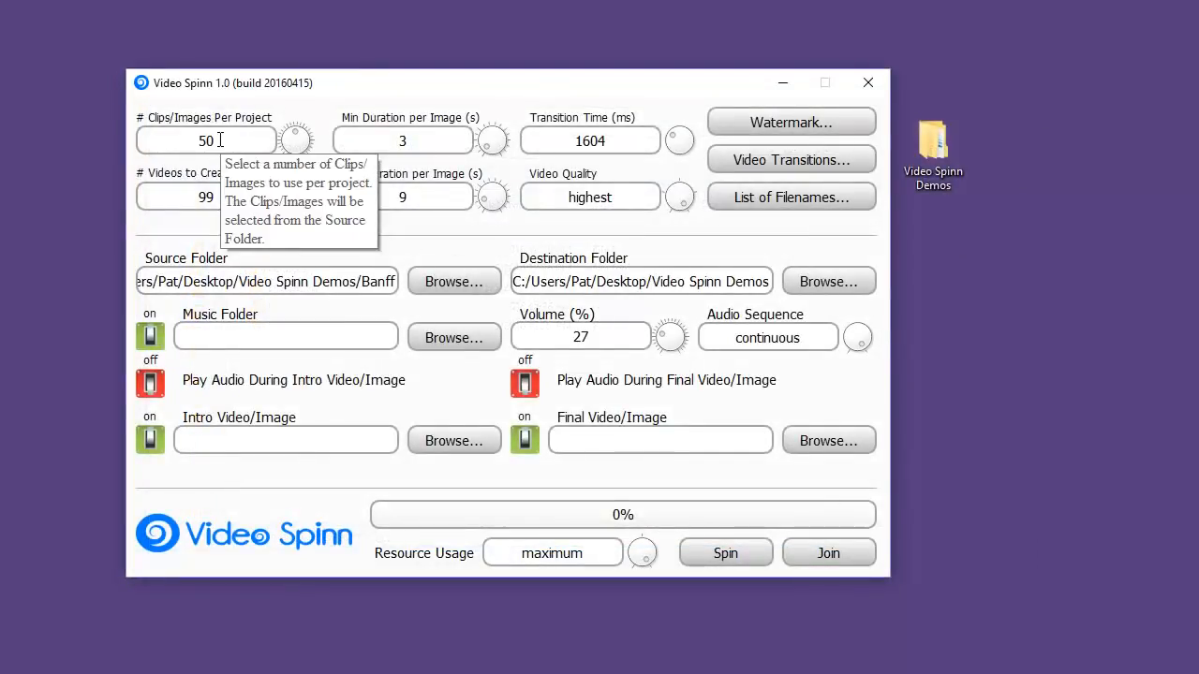
Set the number of clips/images per project to 6 and the number of videos to create to 5
left_click_drag(293, 138, 136, 145)
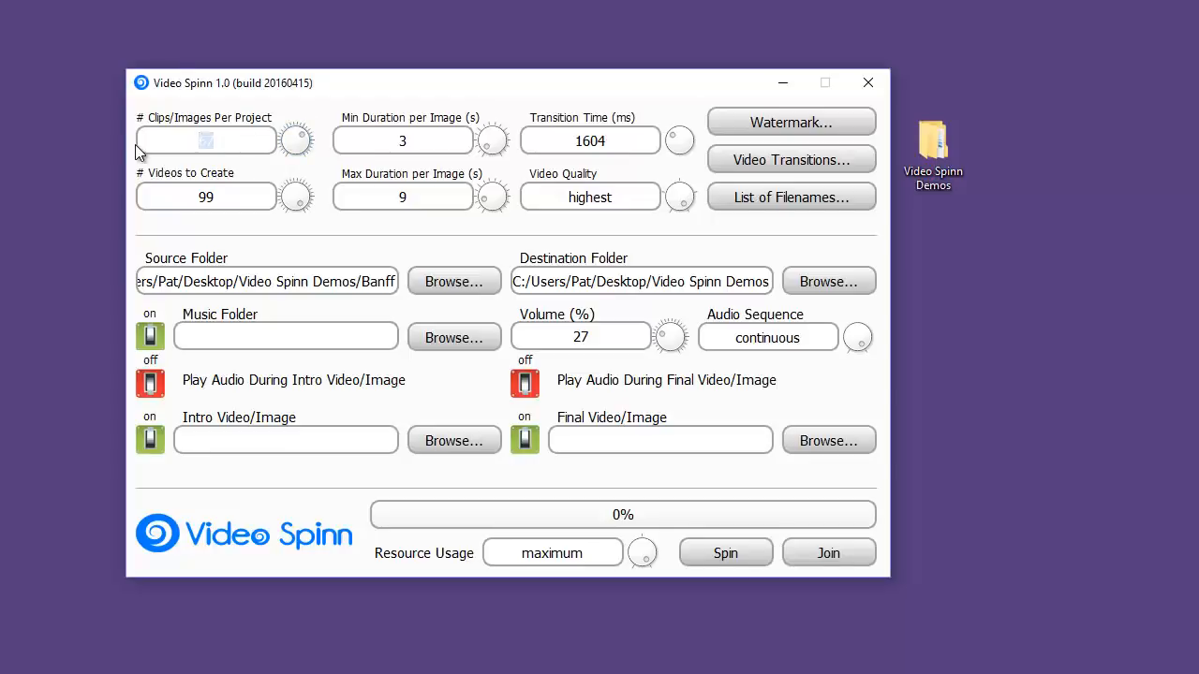
type("6")
left_click_drag(249, 195, 133, 204)
type("5")
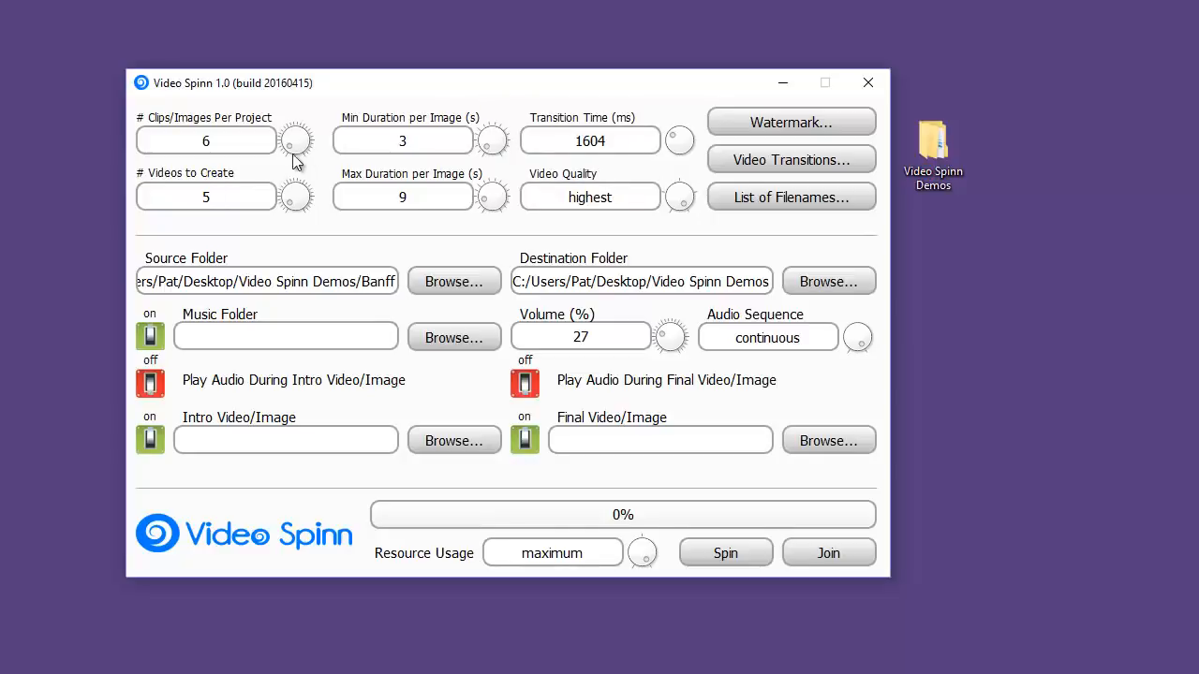
left_click_drag(219, 141, 154, 145)
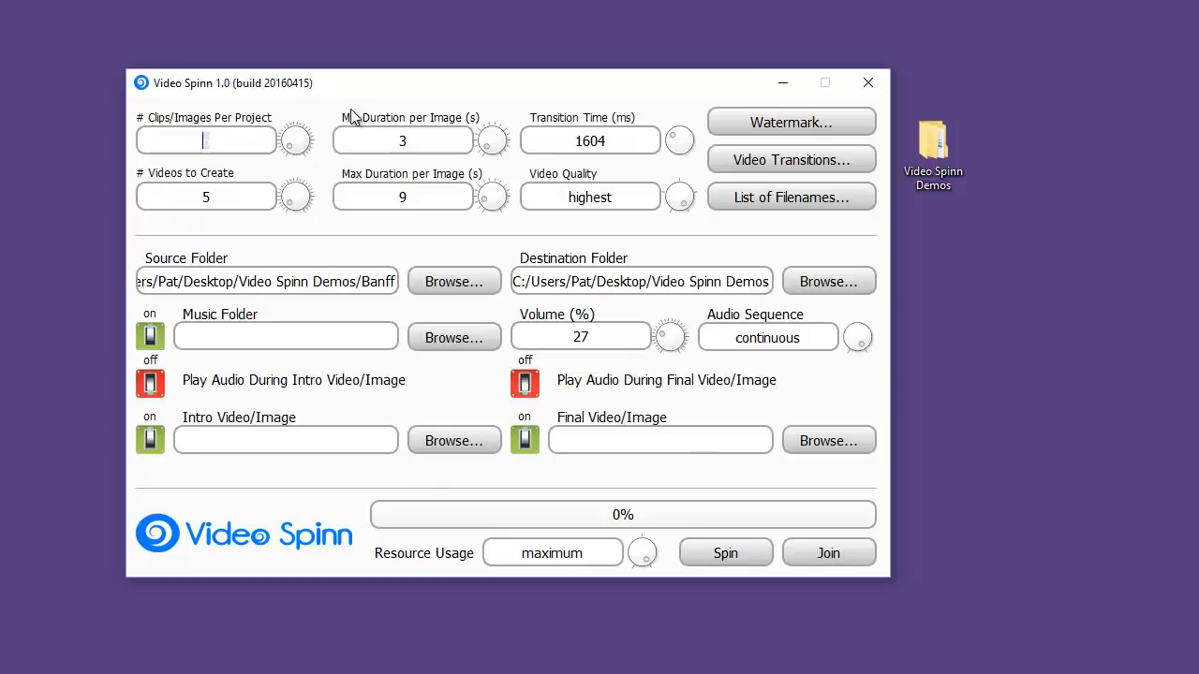
type("6")
Set the maximum duration per image to 5 seconds
left_click(416, 192)
key("BackSpace")
type("6")
left_click(419, 197)
key("BackSpace")
type("3")
double_click(418, 195)
type("5")
Disable the Slide from Top and Zoom from Center video transitions and enable Fade to Black alongside Cross Dissolve
left_click(802, 161)
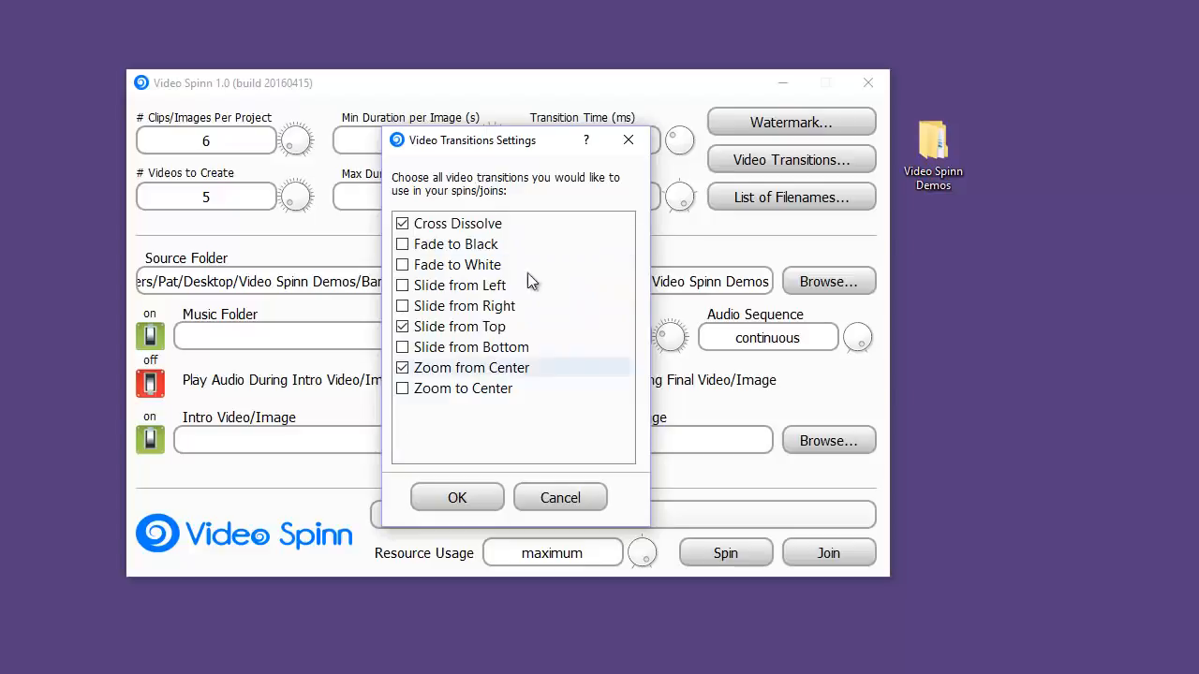
left_click(403, 327)
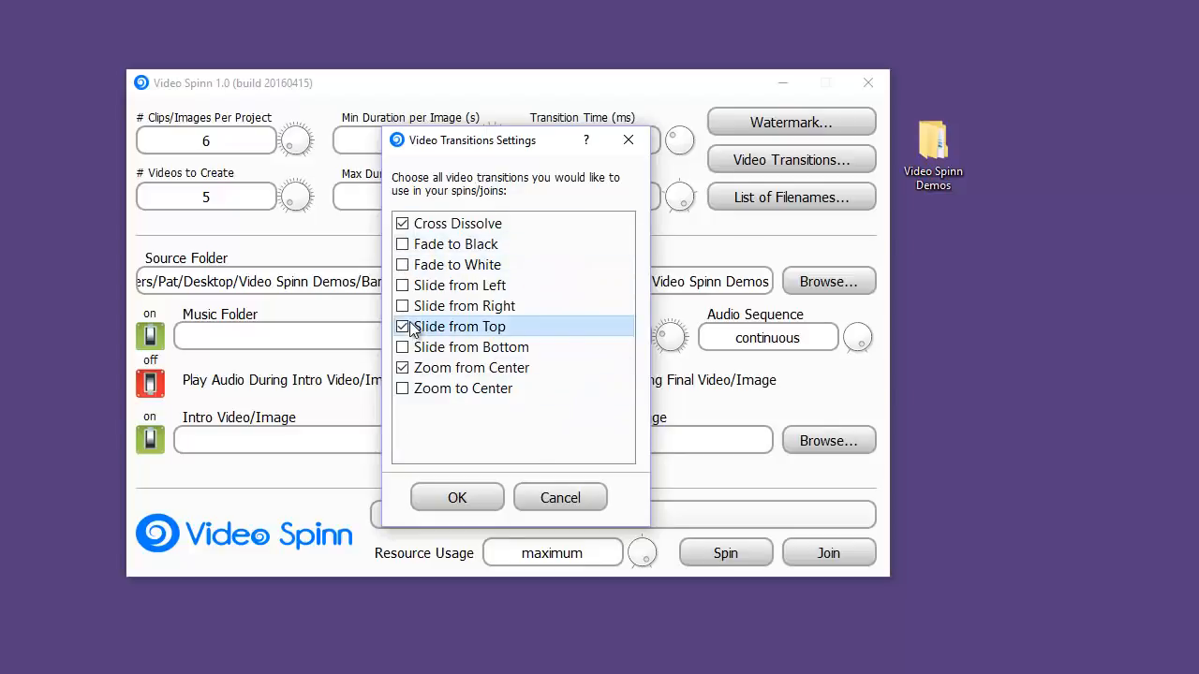
left_click(402, 368)
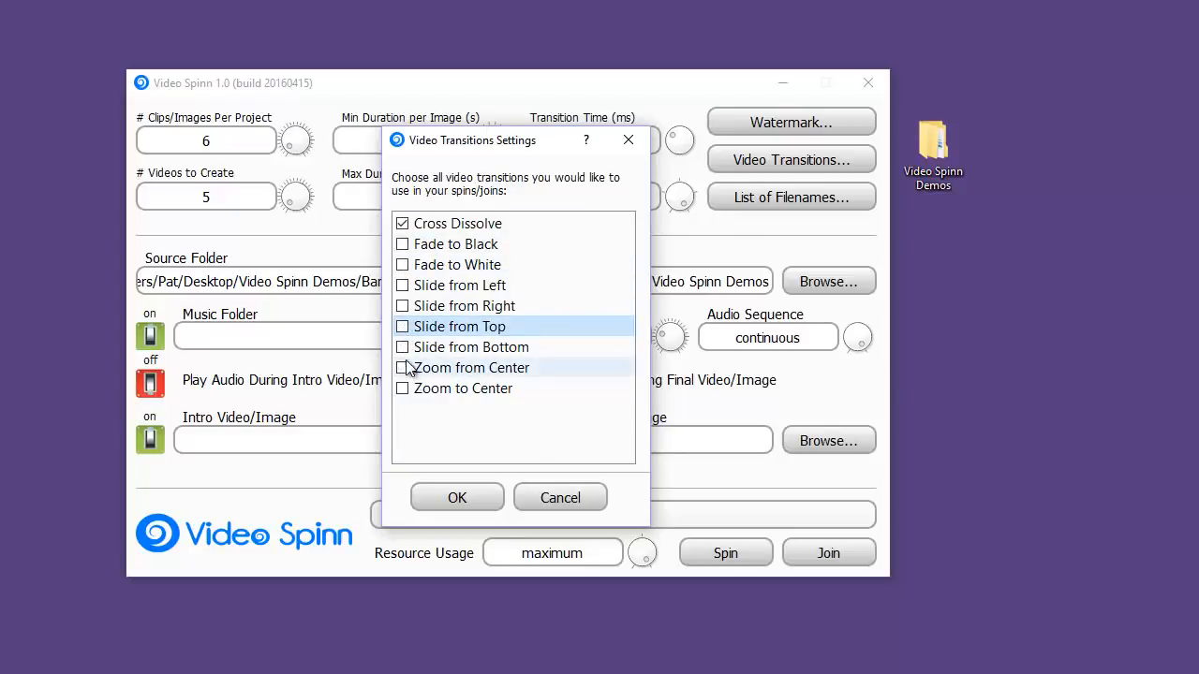
left_click(403, 244)
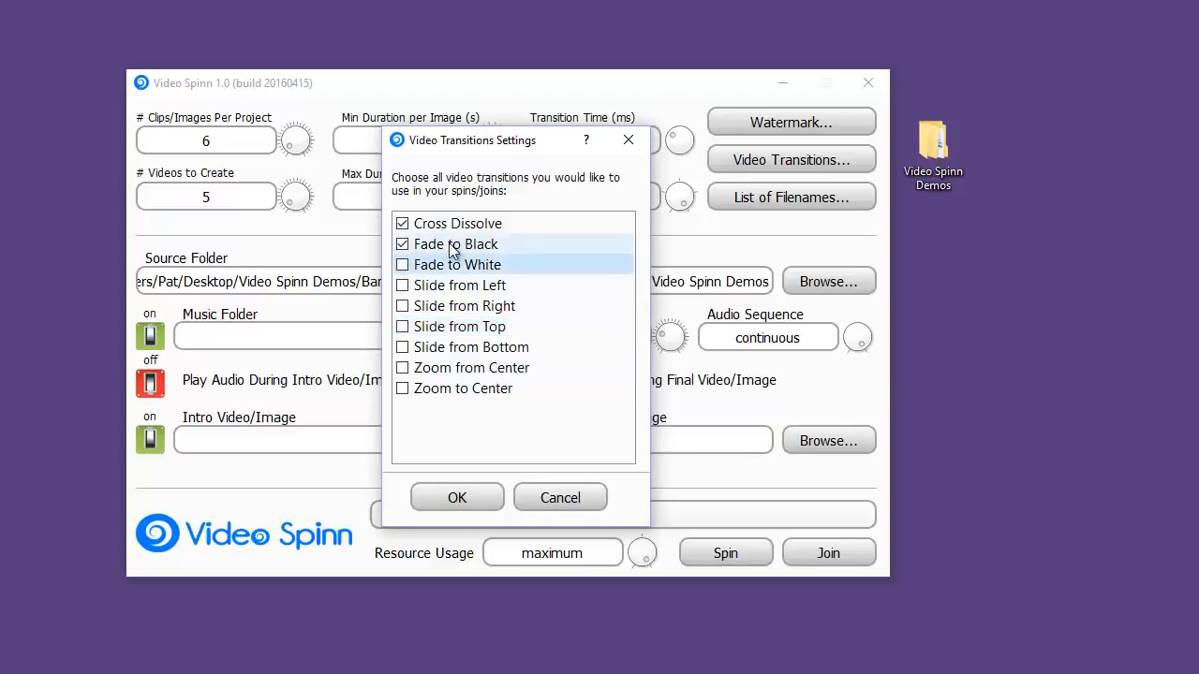
left_click(457, 497)
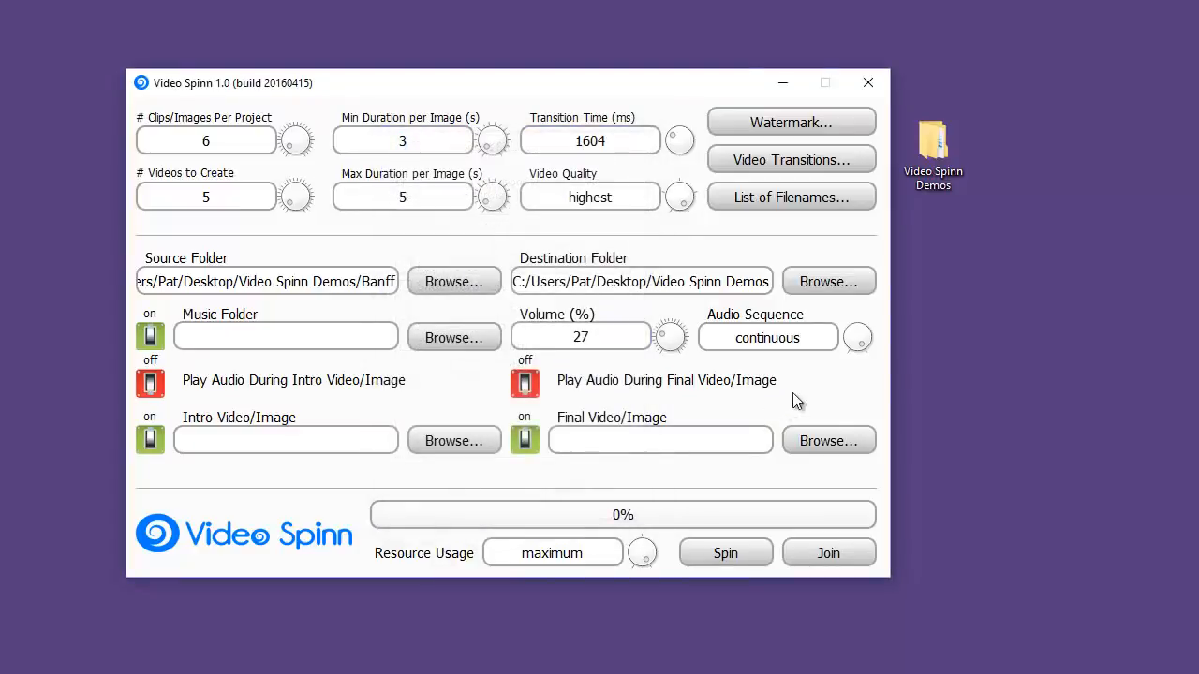
Set the transition time to 500 ms and the video quality to high
left_click(588, 140)
double_click(556, 143)
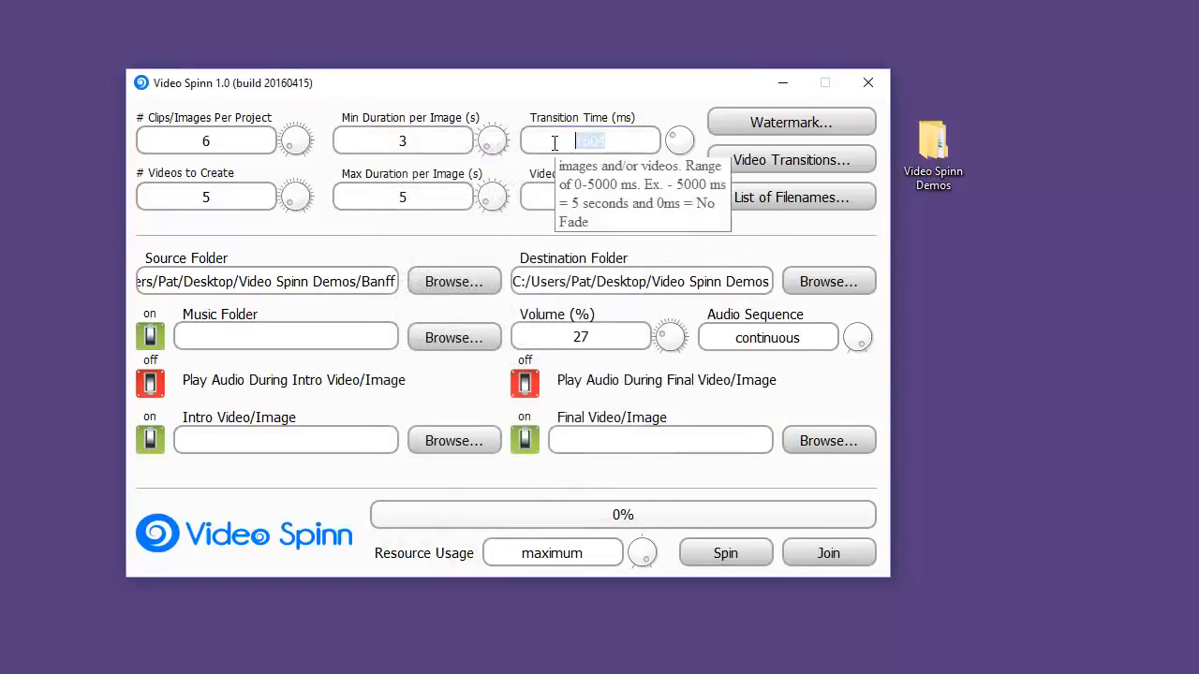
type("500")
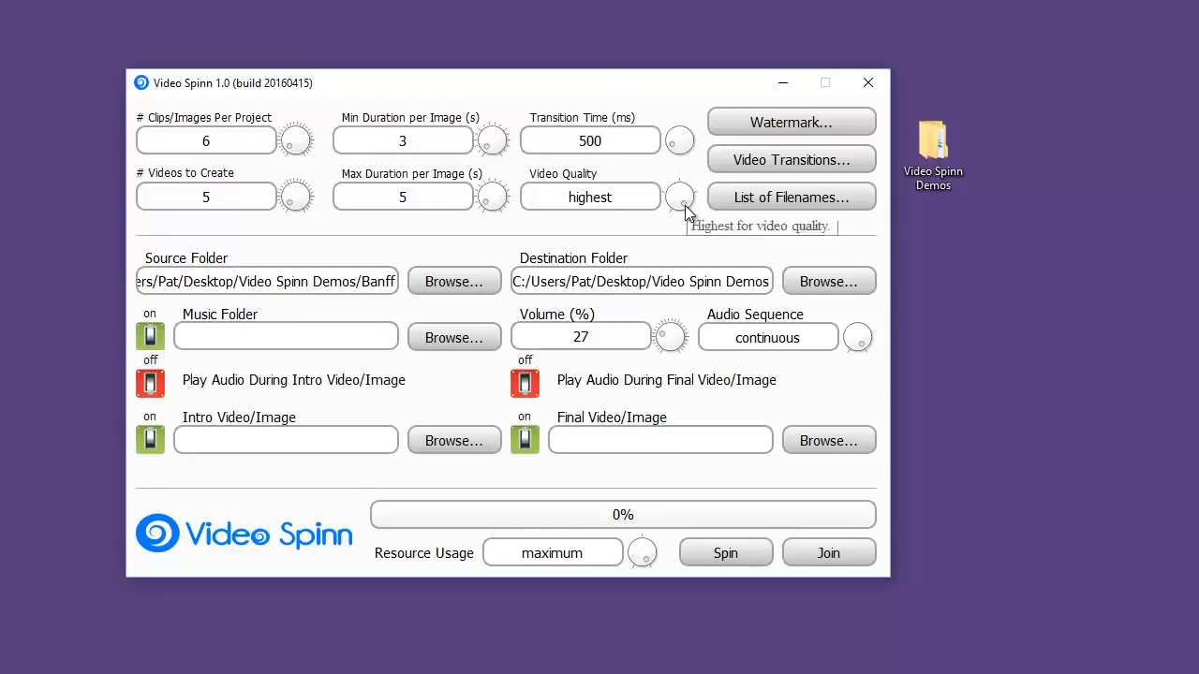
left_click_drag(685, 205, 690, 195)
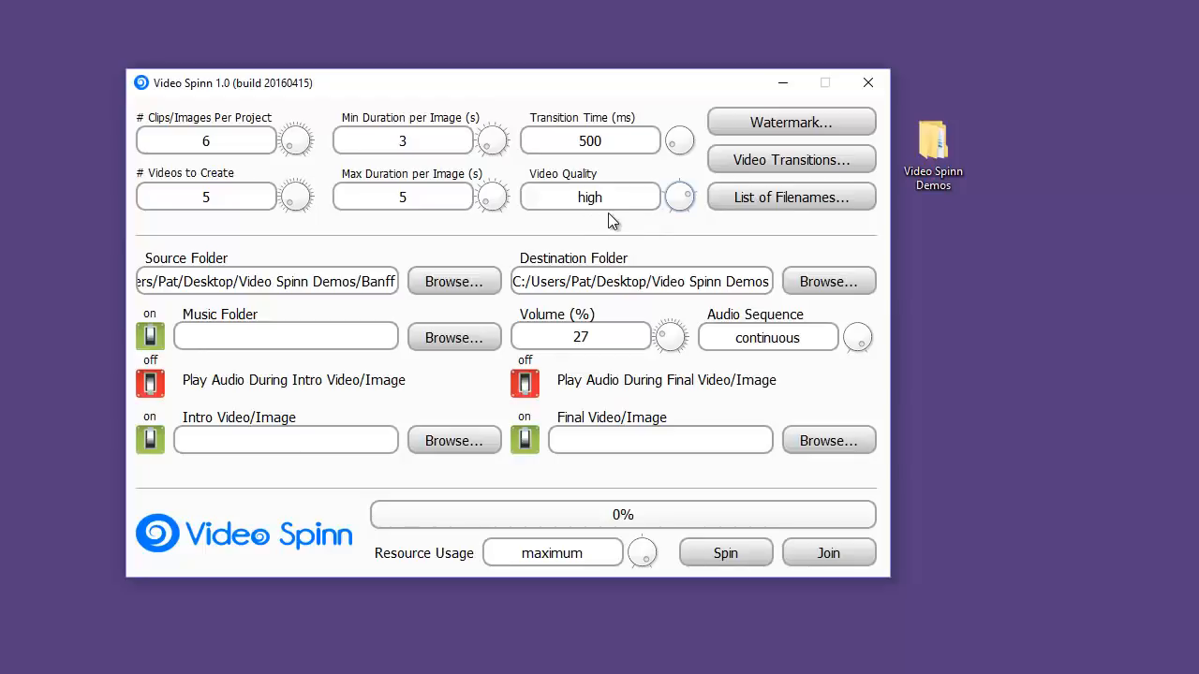
Enable the watermark and use Banff.png from the Watermarks folder as its image
left_click(818, 125)
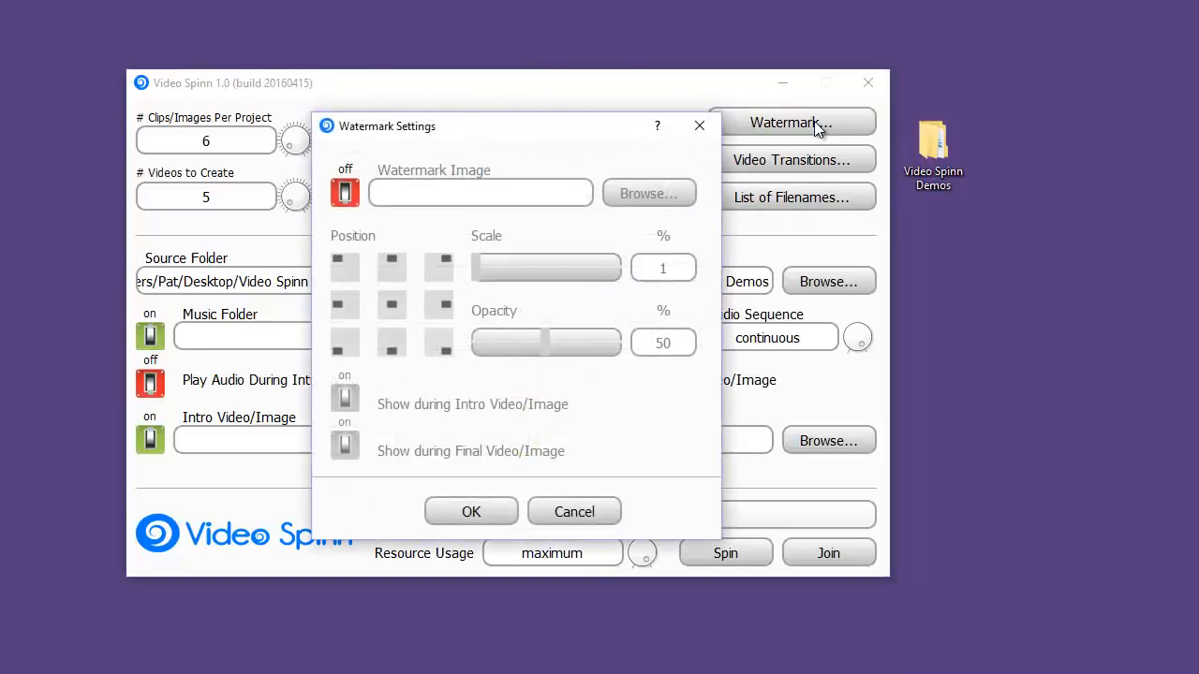
left_click(345, 194)
left_click(656, 196)
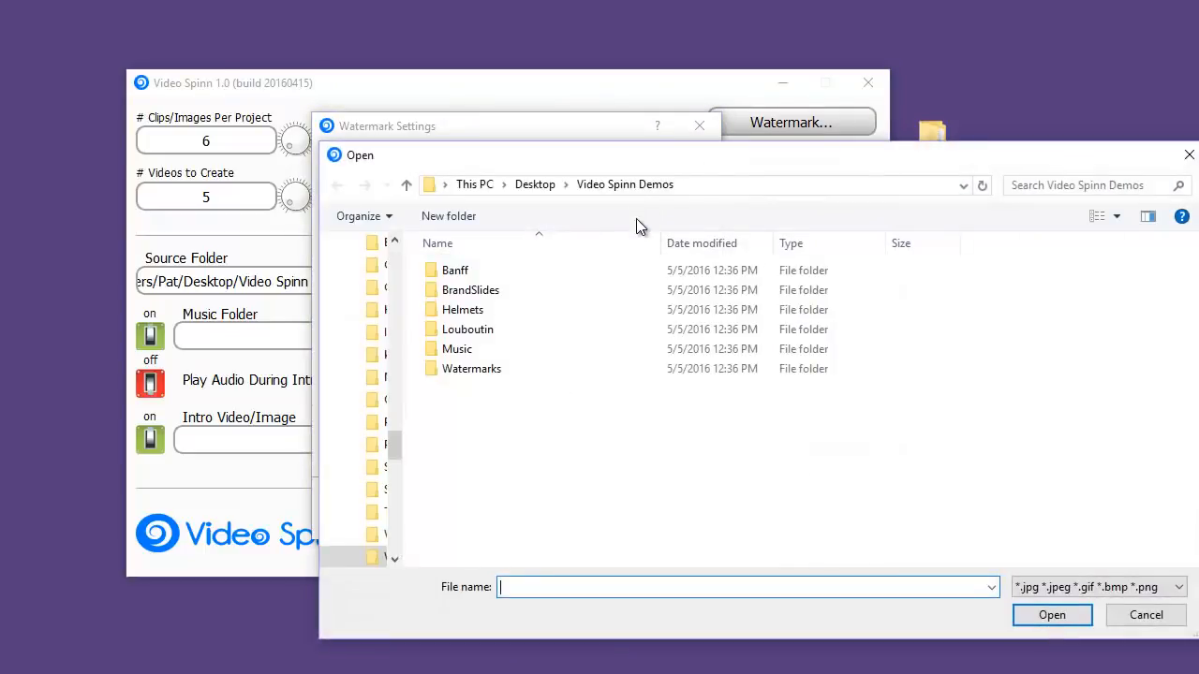
double_click(464, 370)
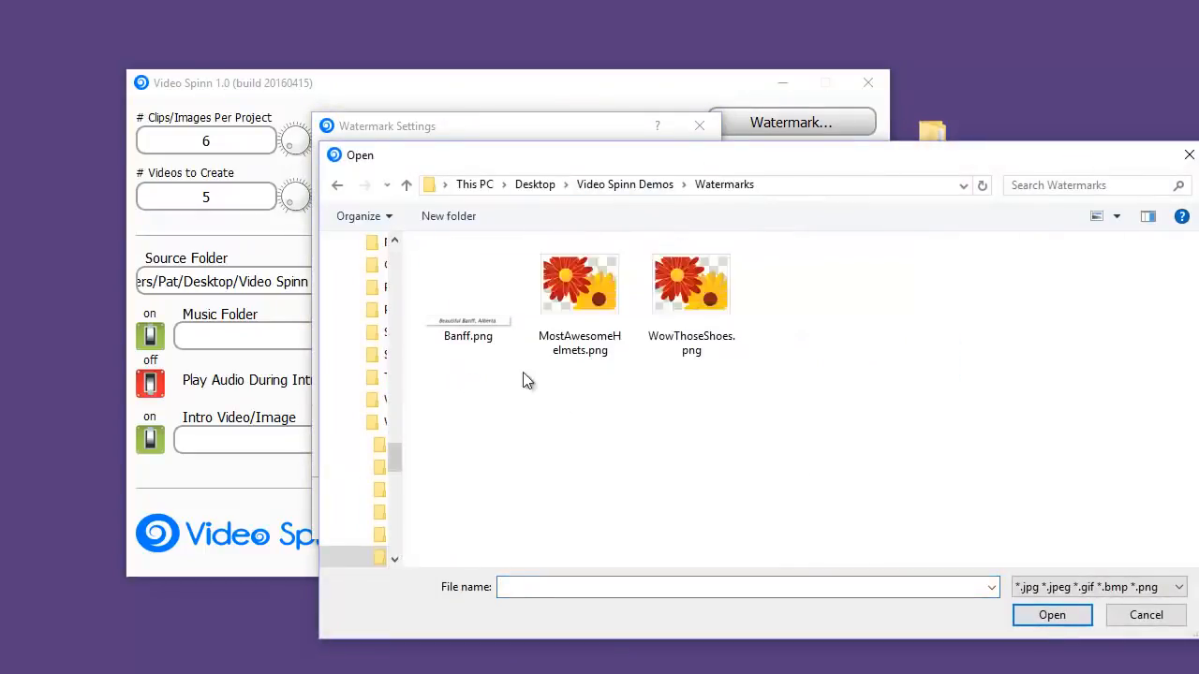
double_click(461, 320)
Place the watermark at top center with 100% scale and hide it during the intro and final video/image
left_click(394, 273)
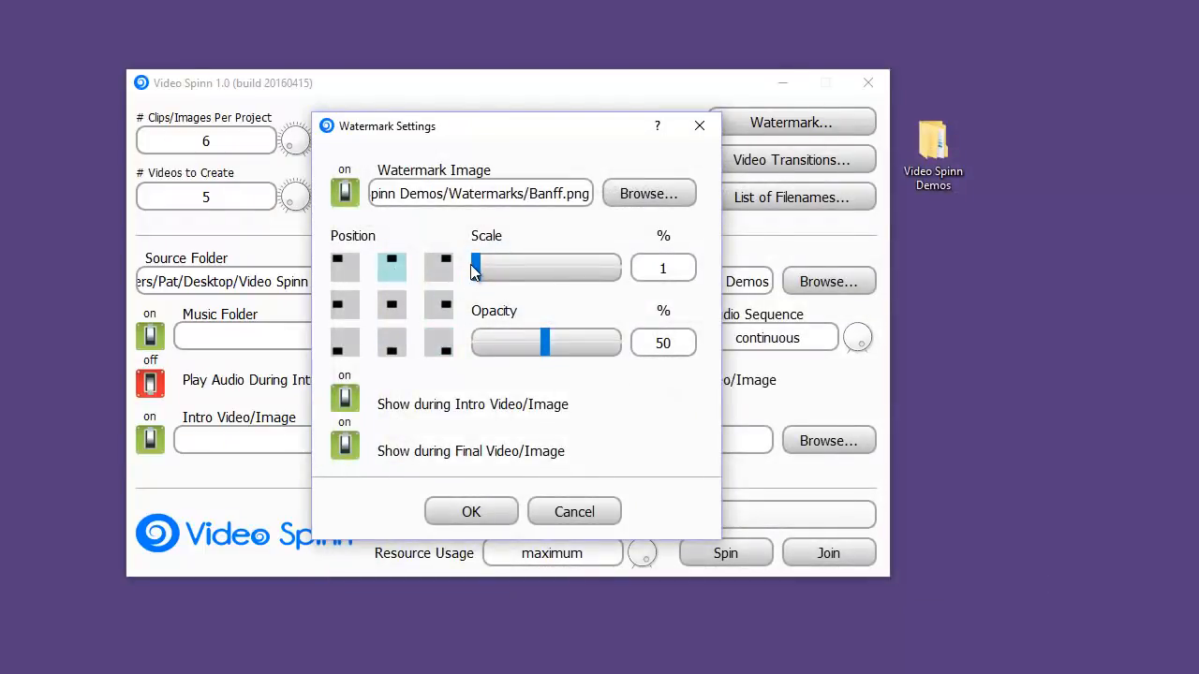
left_click_drag(475, 267, 646, 279)
left_click(345, 400)
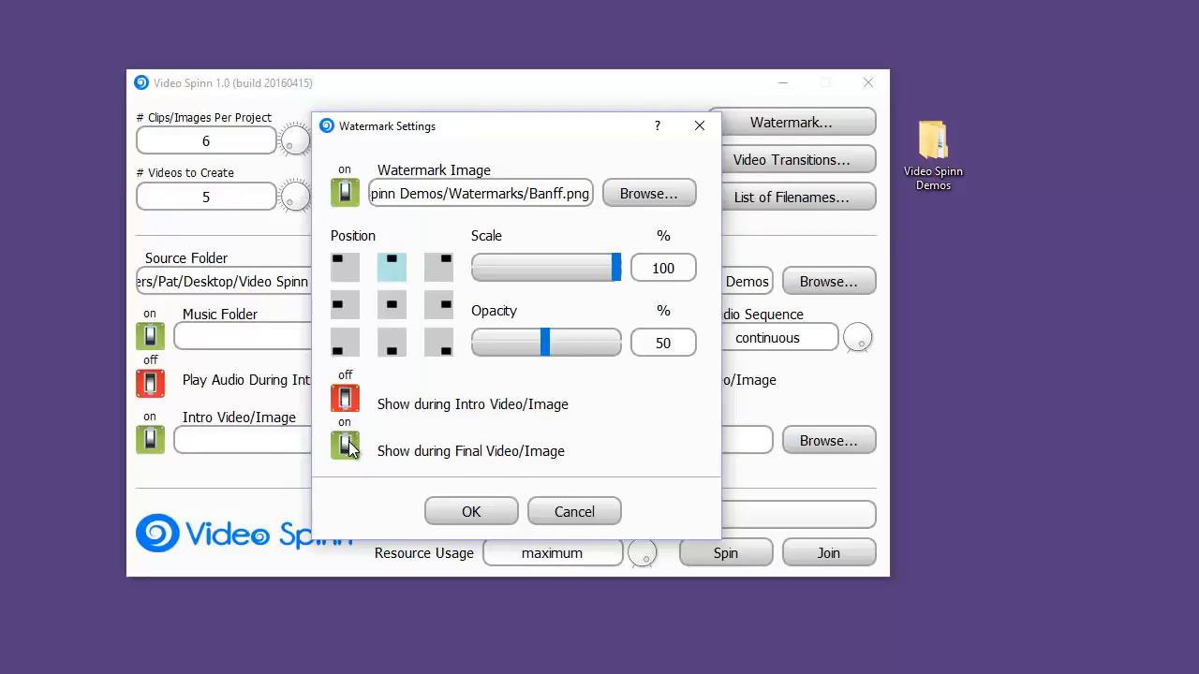
left_click(347, 446)
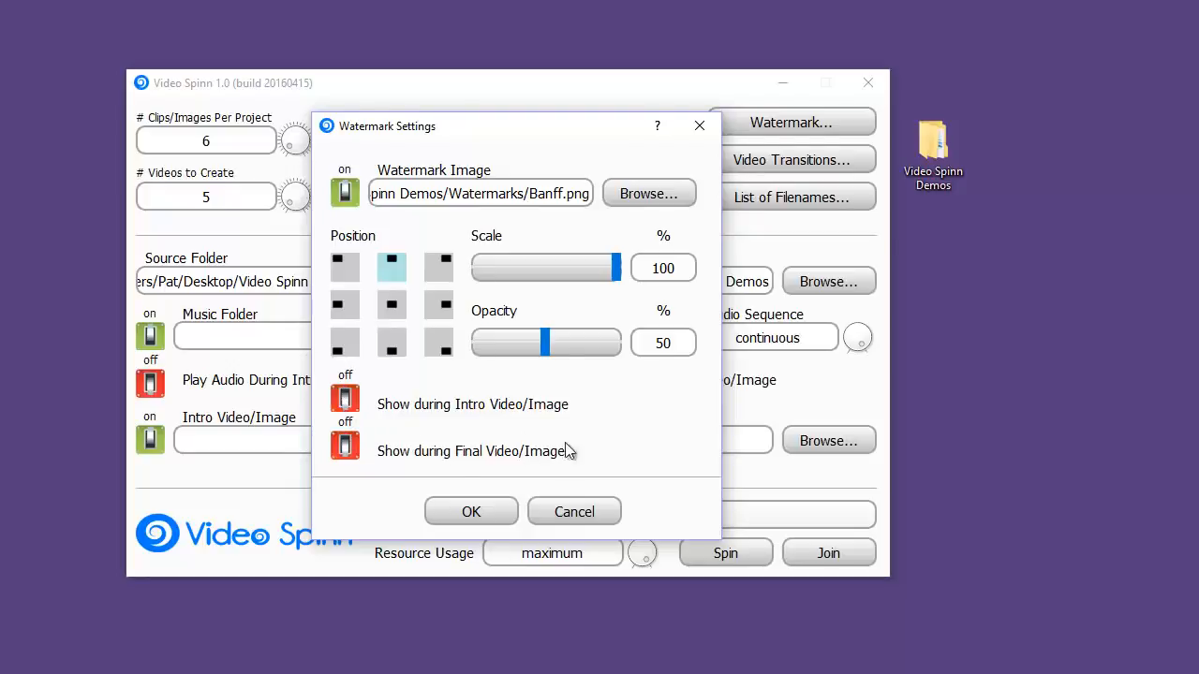
left_click(481, 518)
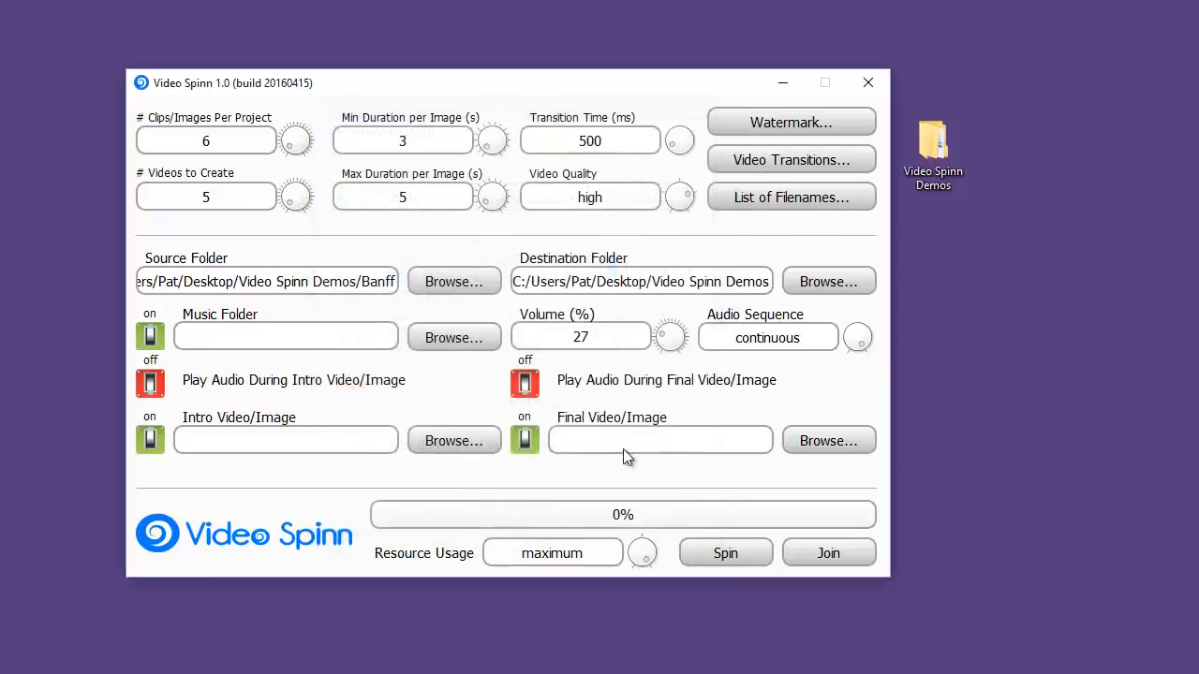
Keep background music enabled and set the music folder to Music inside Video Spinn Demos
left_click(150, 336)
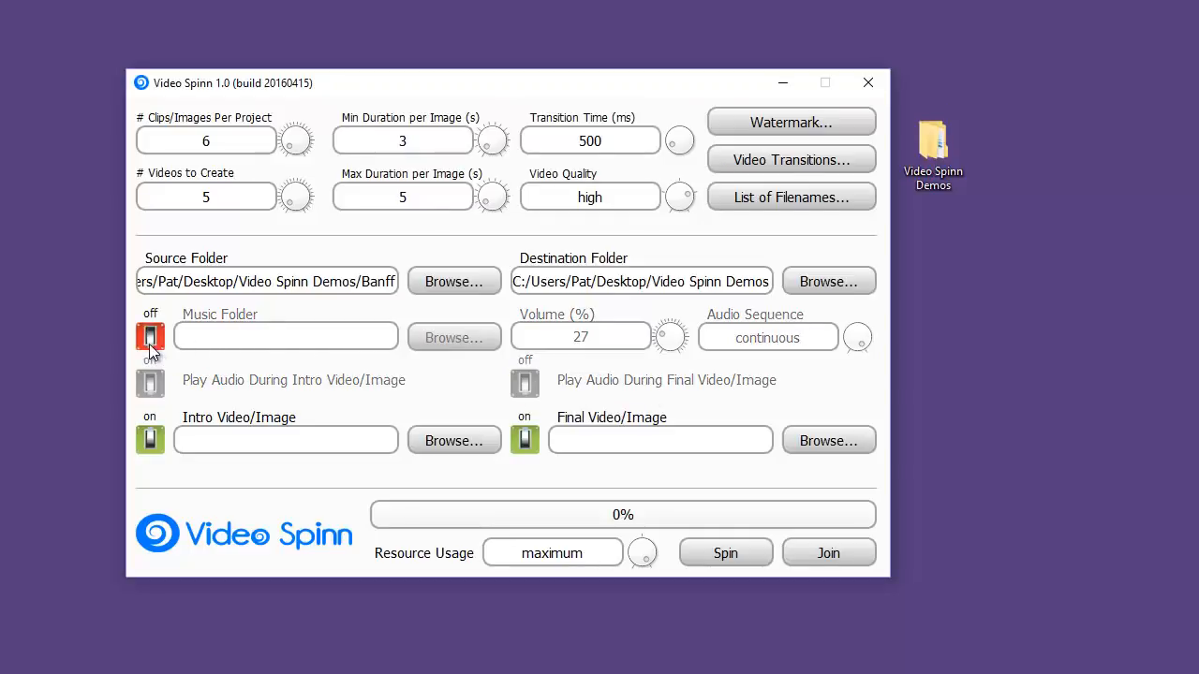
left_click(149, 336)
left_click(436, 344)
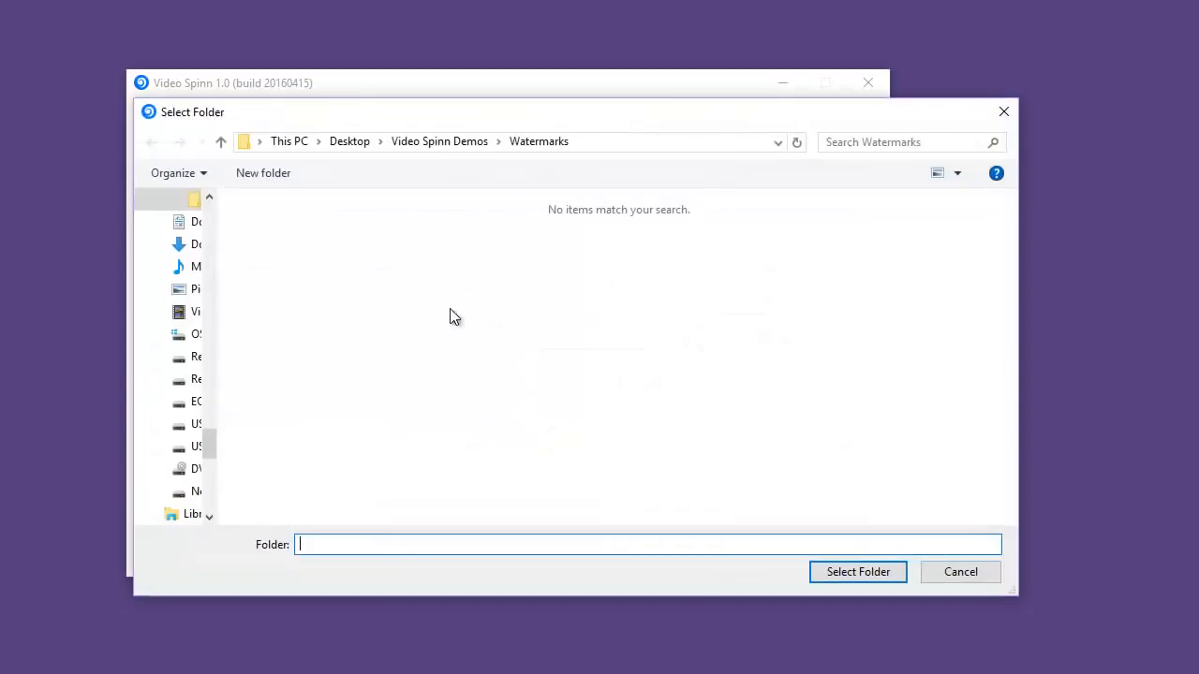
left_click(465, 150)
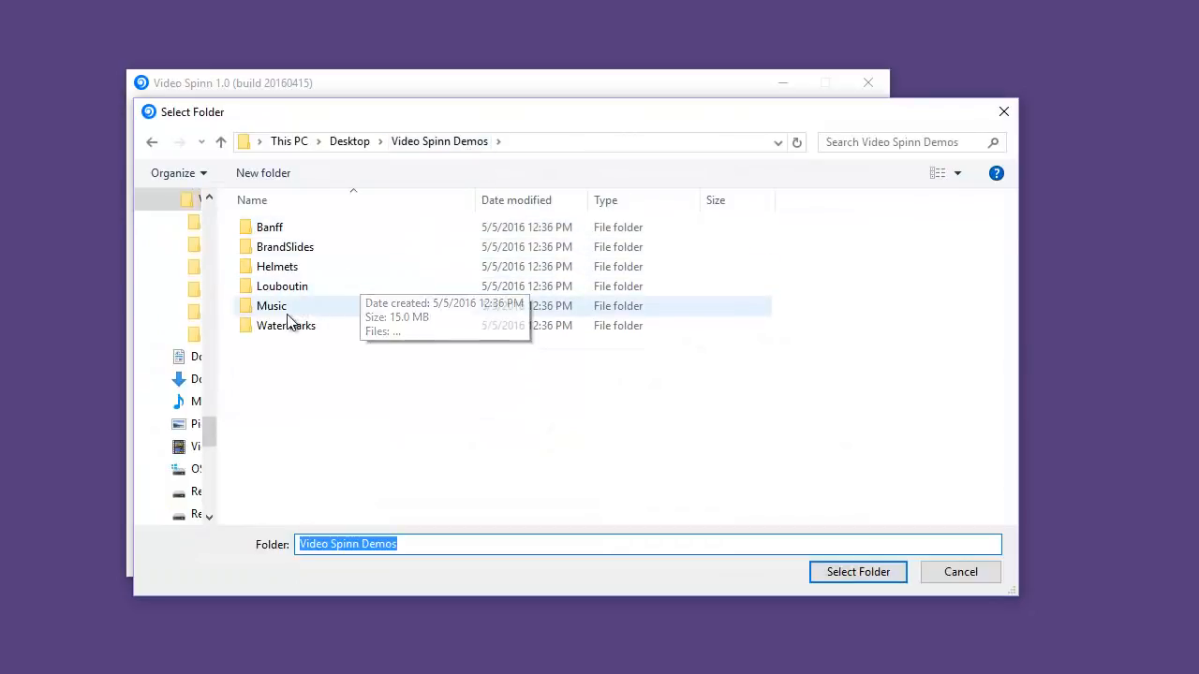
double_click(285, 312)
left_click(858, 571)
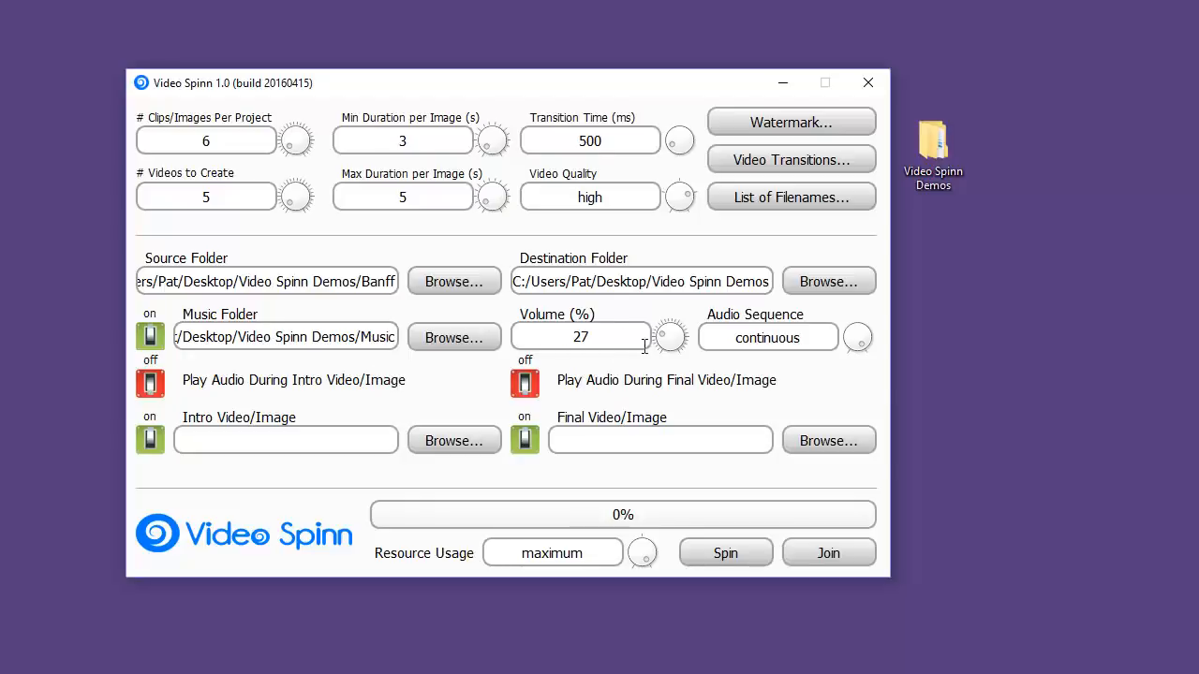
Set the audio to 50% volume in random sequence, playing during the intro and final video/image
left_click_drag(648, 339, 515, 338)
type("50")
left_click(863, 337)
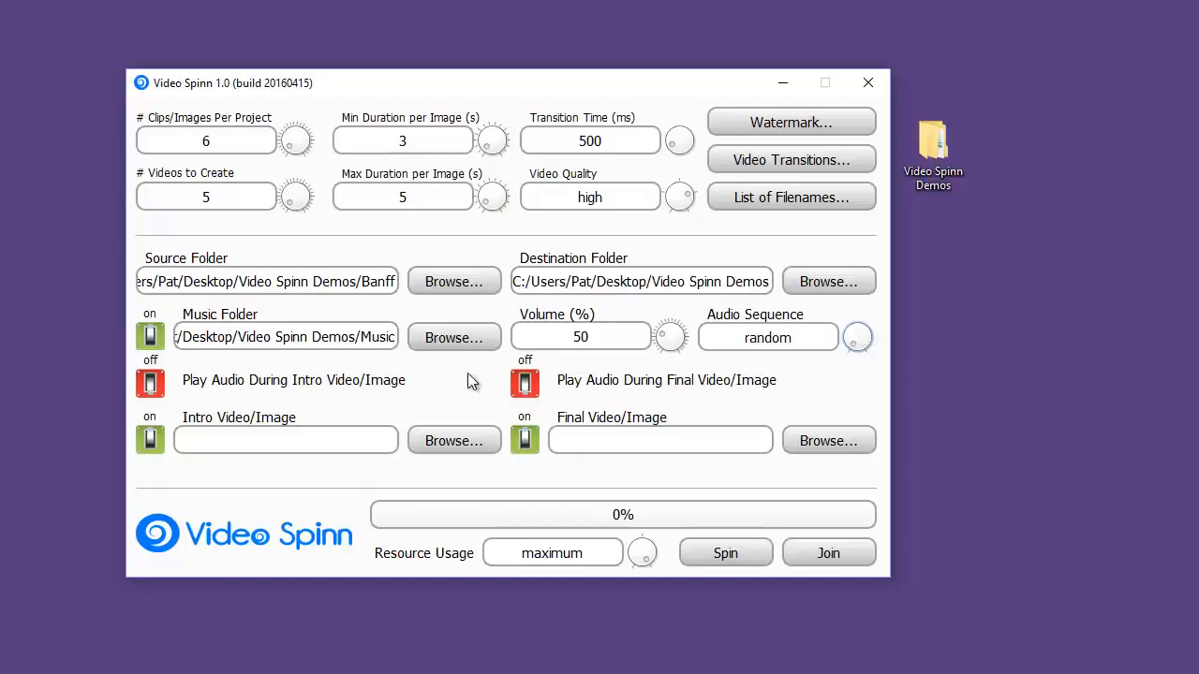
left_click(151, 387)
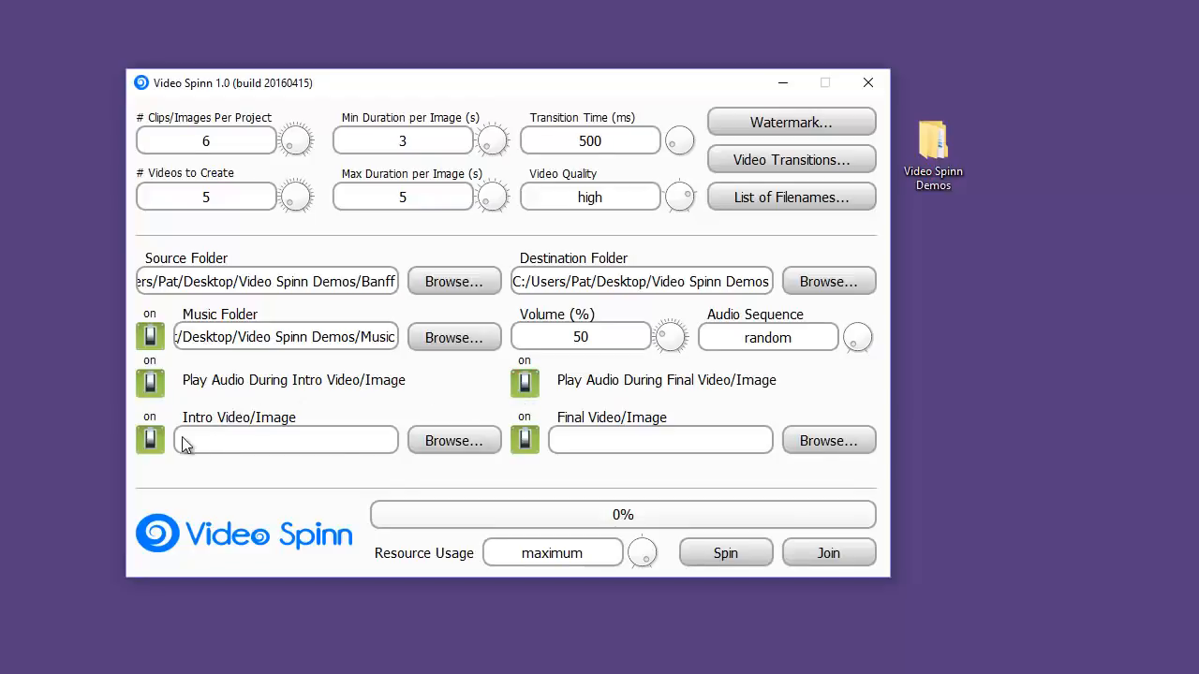
Set both the intro and the final video/image to Banff.jpg from the BrandSlides folder inside Video Spinn Demos
left_click(456, 440)
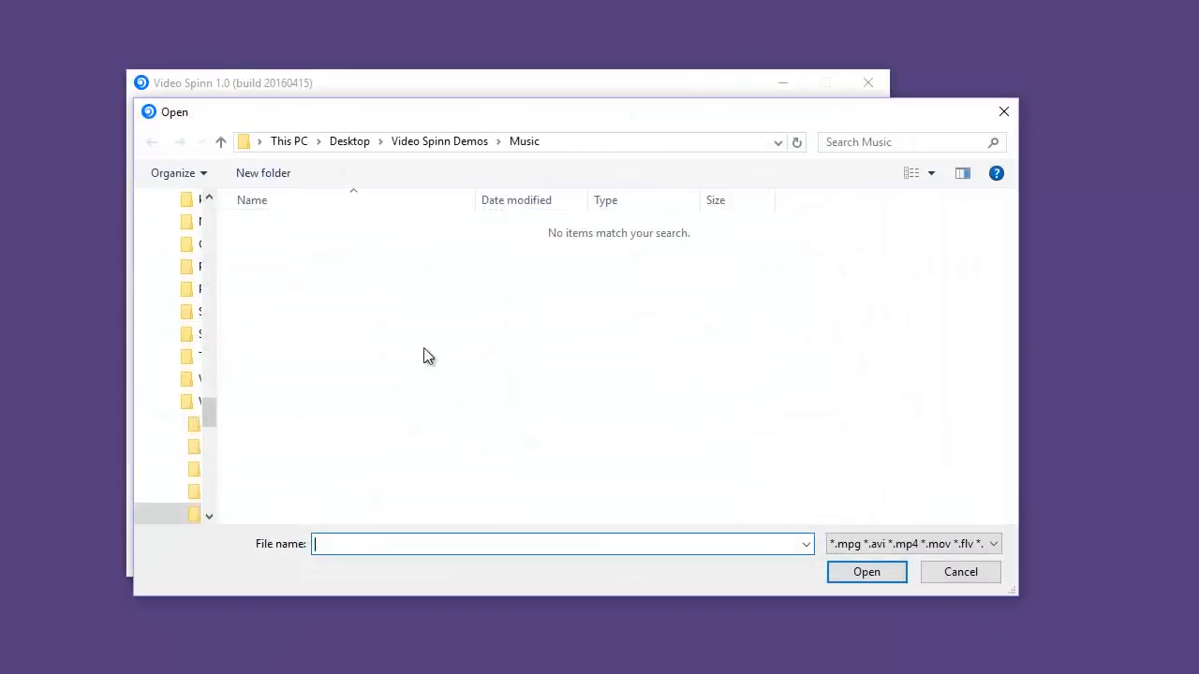
left_click(433, 147)
double_click(310, 247)
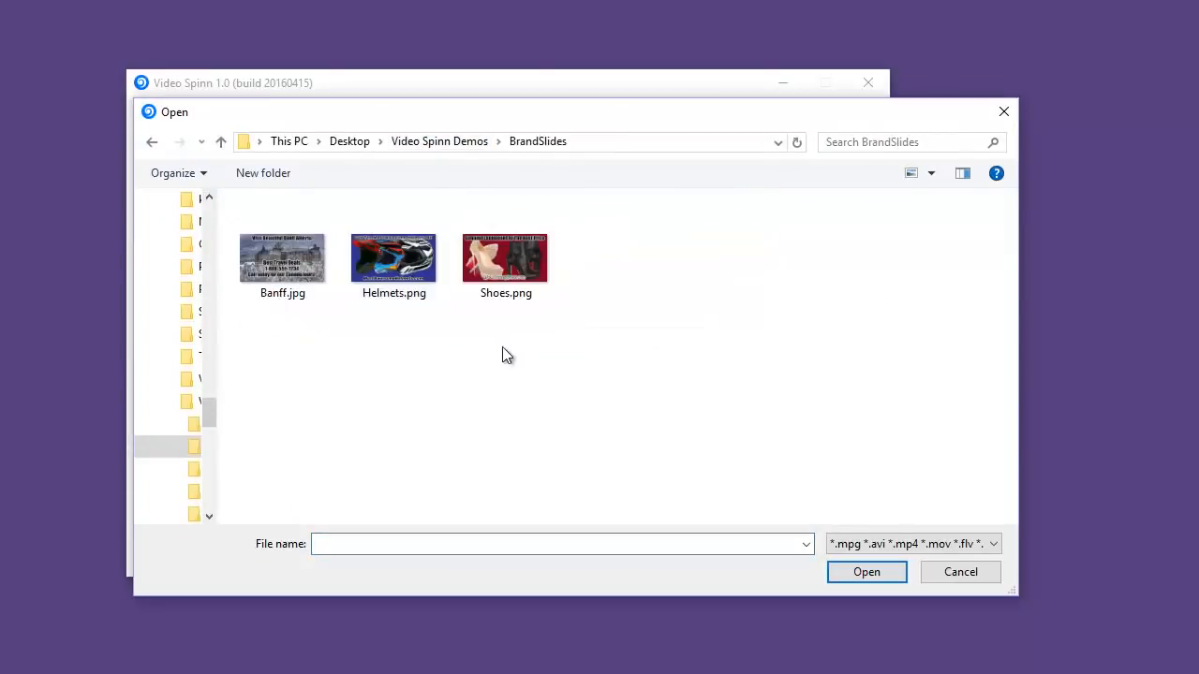
left_click(285, 265)
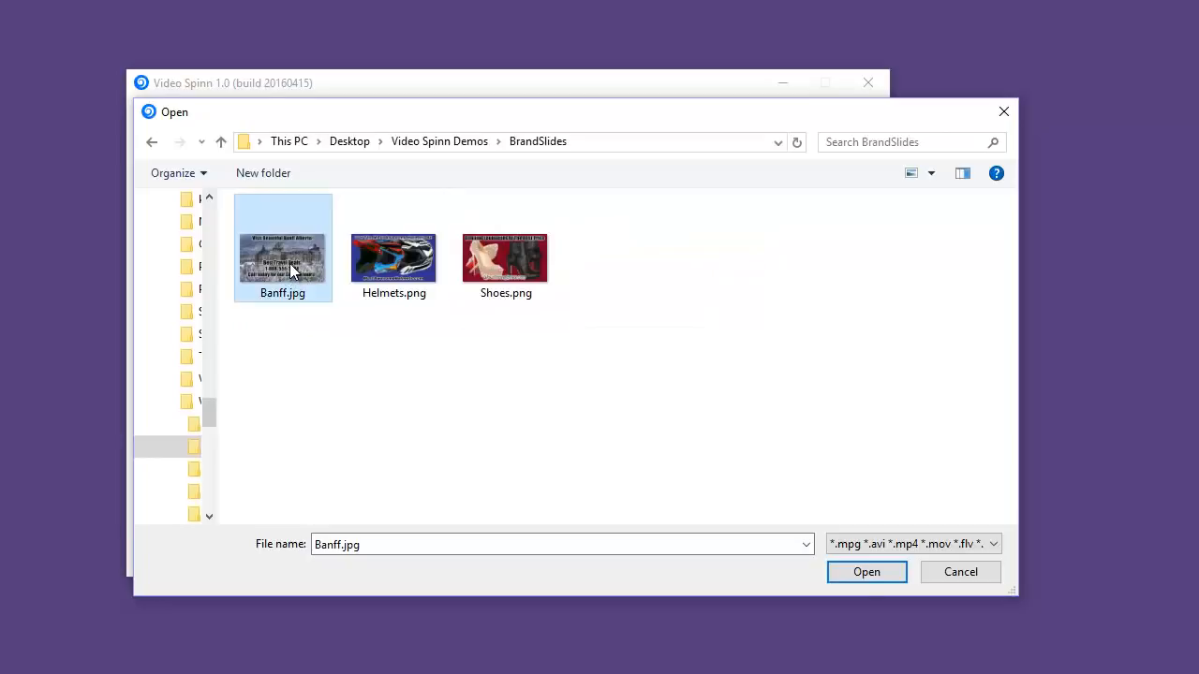
double_click(289, 264)
left_click(805, 448)
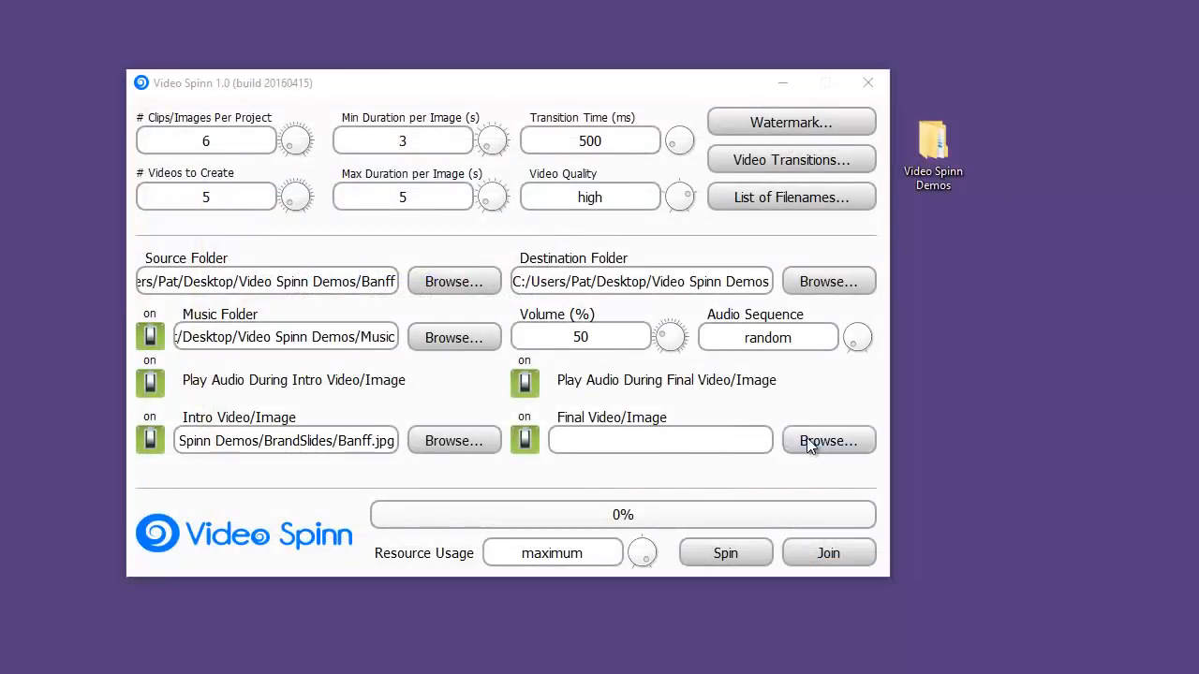
double_click(265, 210)
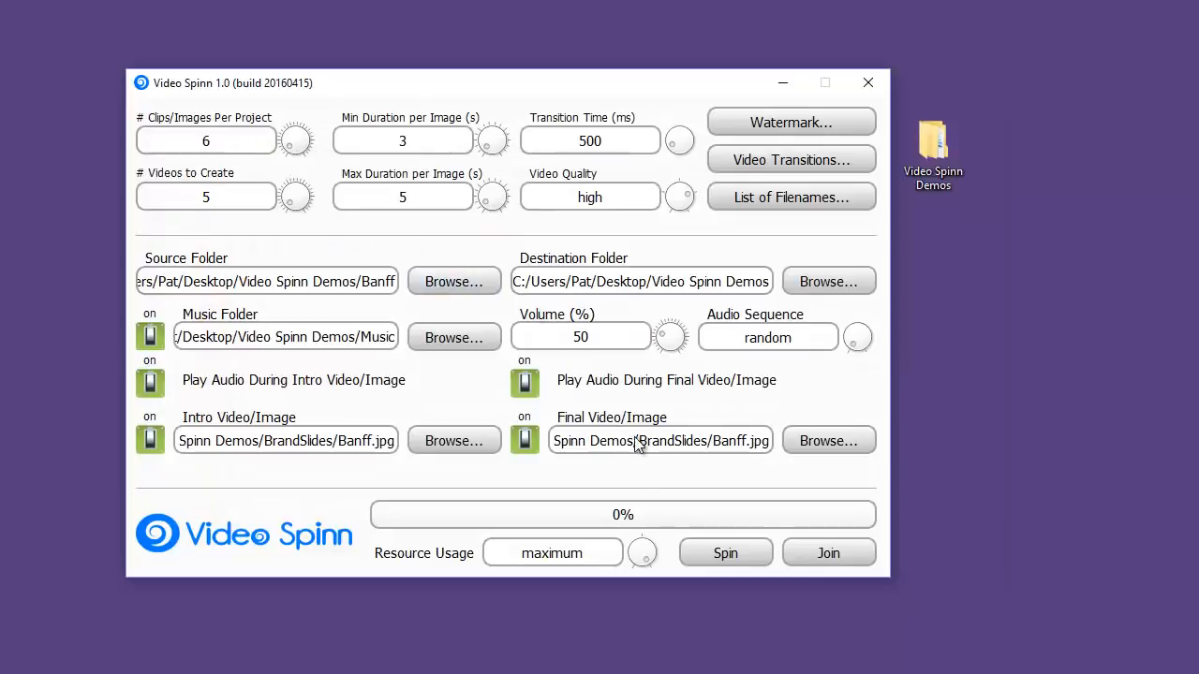
Replace the list of possible filenames with Banff, Banff Alberta, Banff National Park, Canada Tours and Banff Hiking
left_click(771, 196)
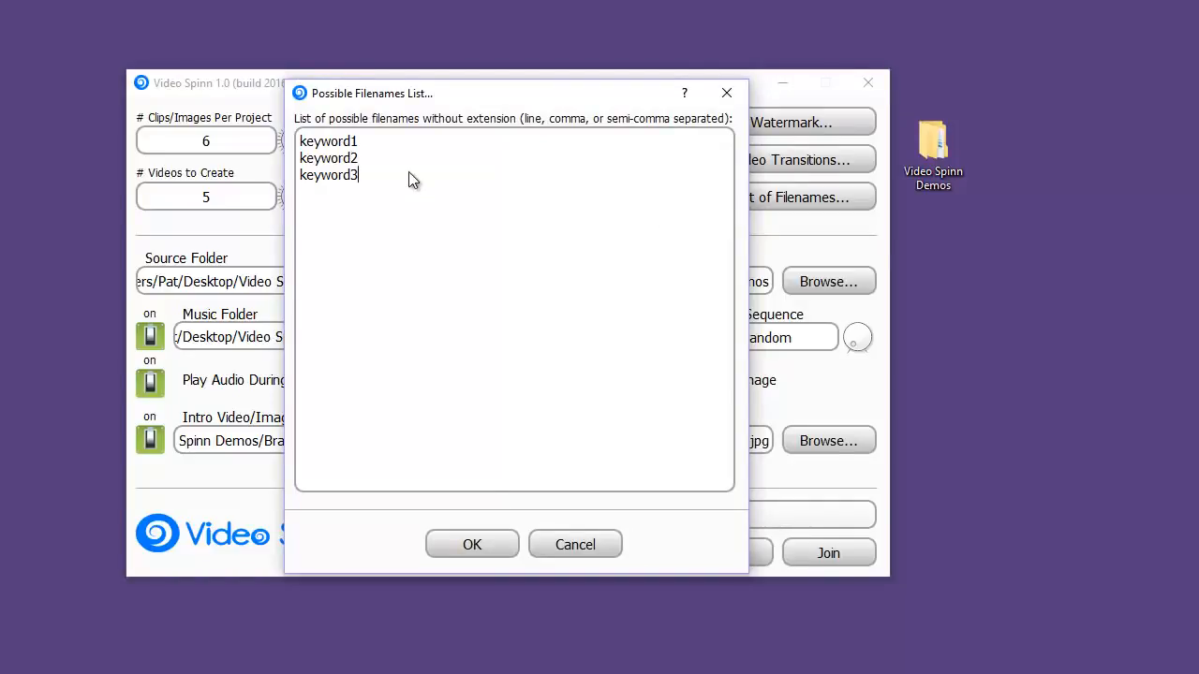
left_click_drag(378, 183, 232, 136)
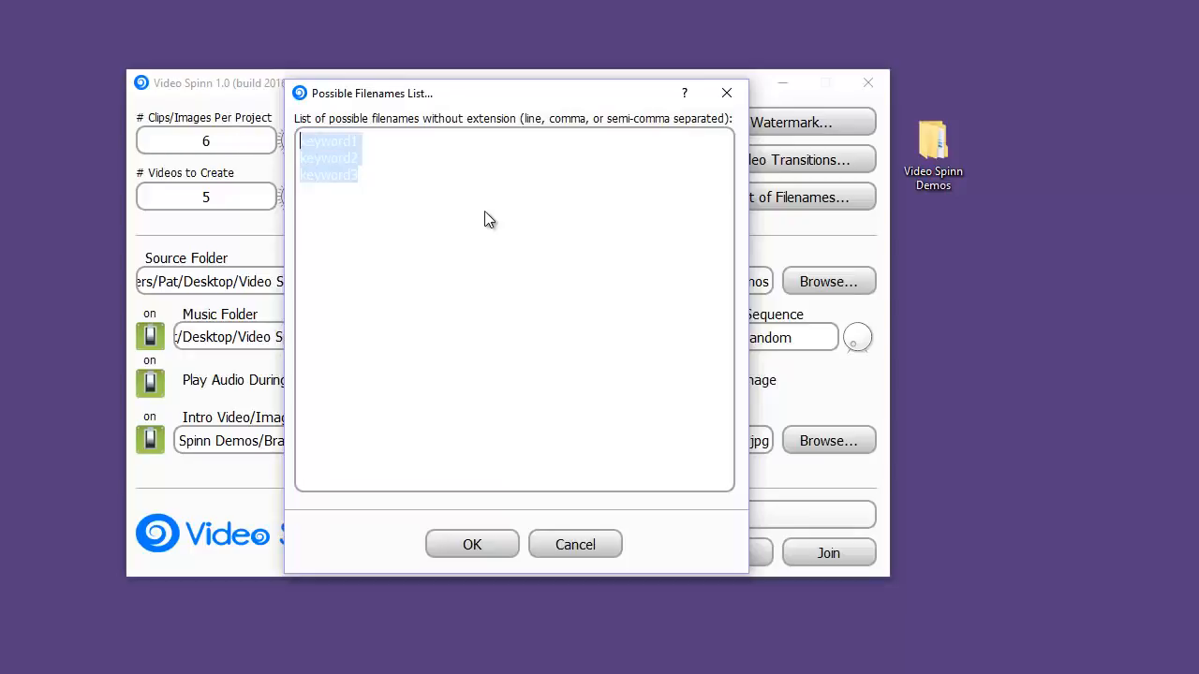
type("Banff ")
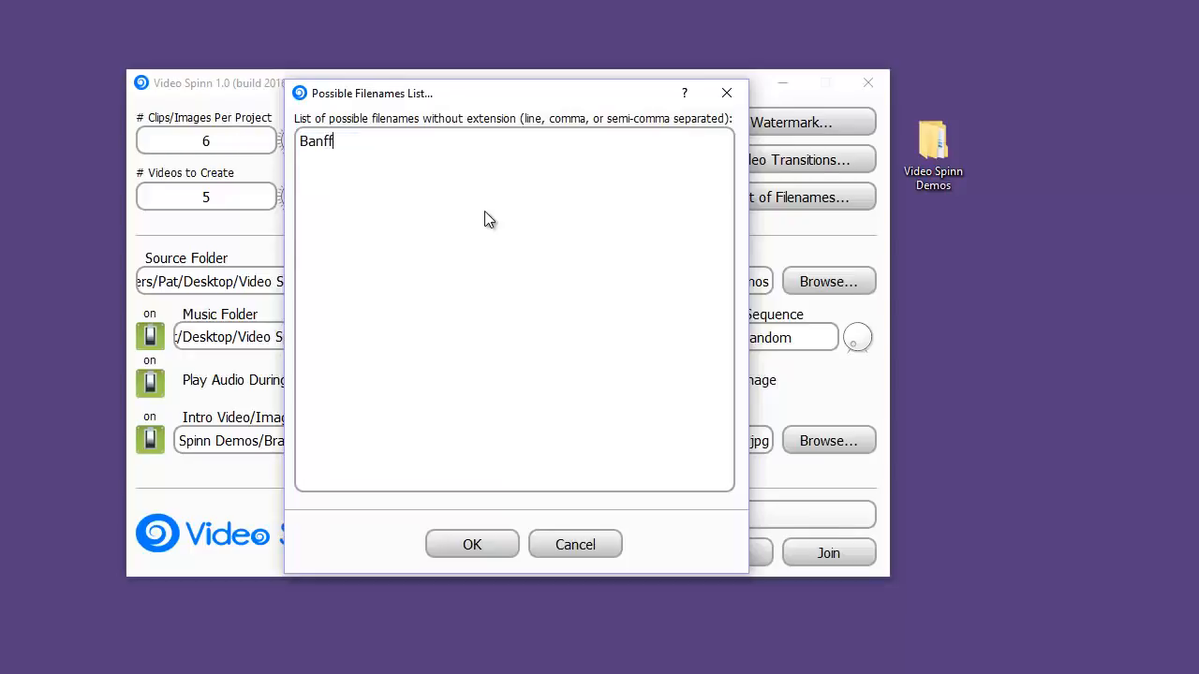
type("Banff Alb")
type("erta ")
type("Banff")
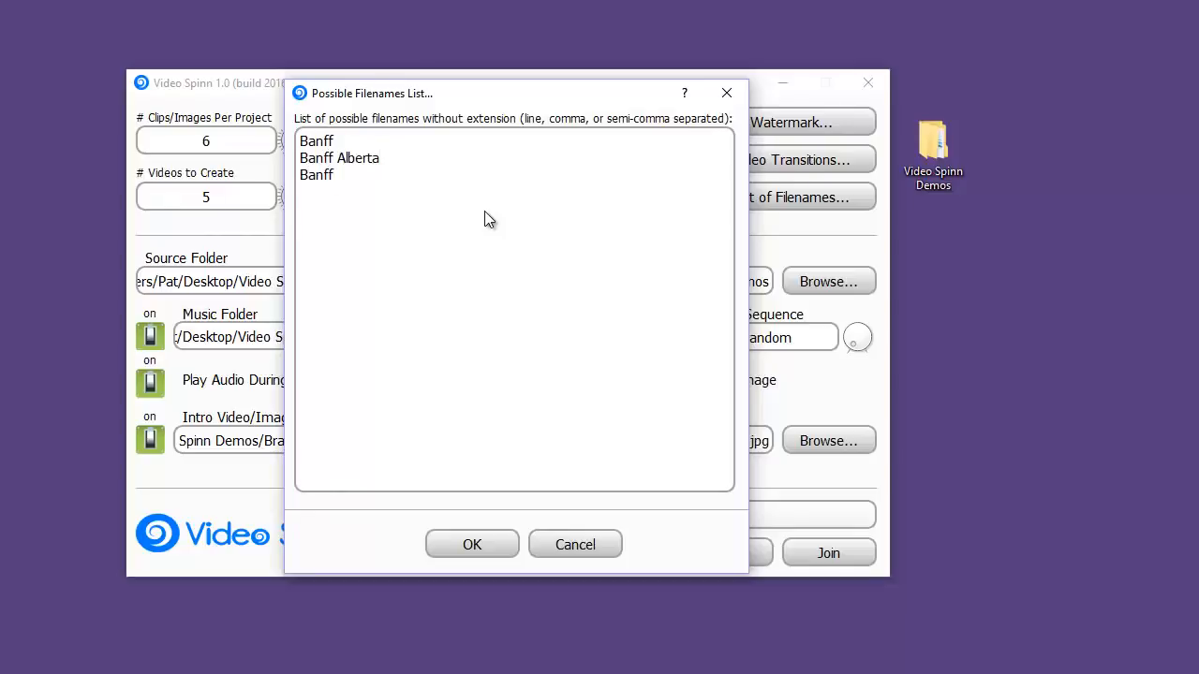
type(" National Park")
key("Return")
type("Canad")
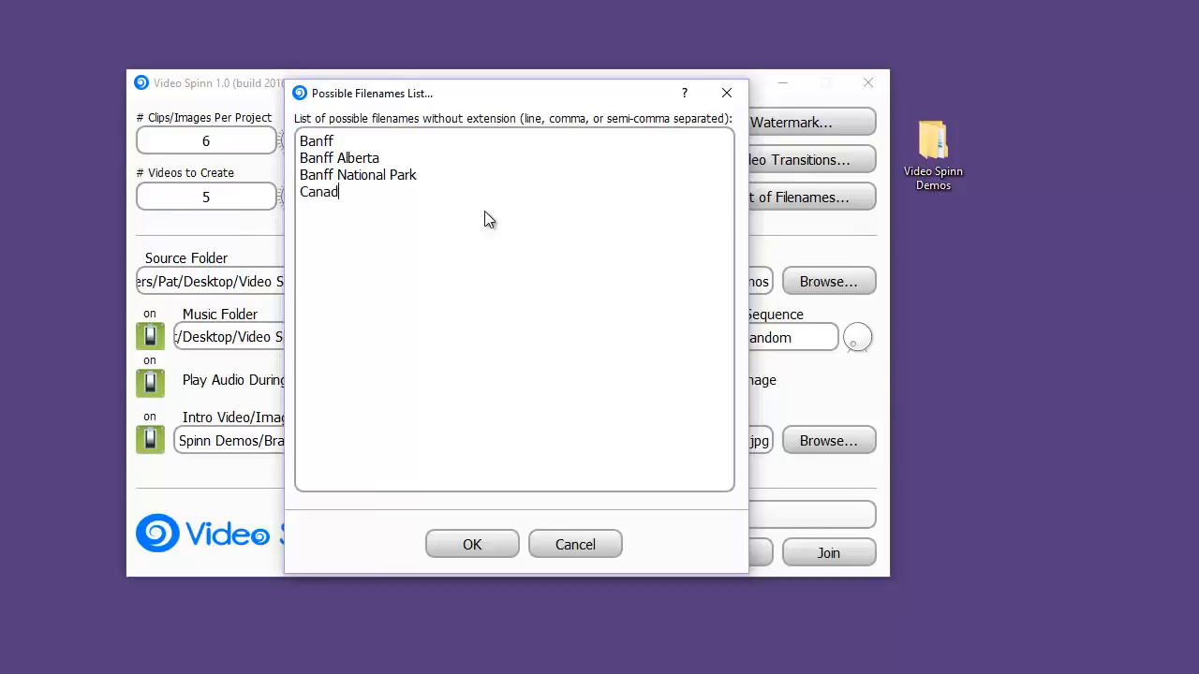
type("a Tours")
key("Return")
type("Banff Hiking")
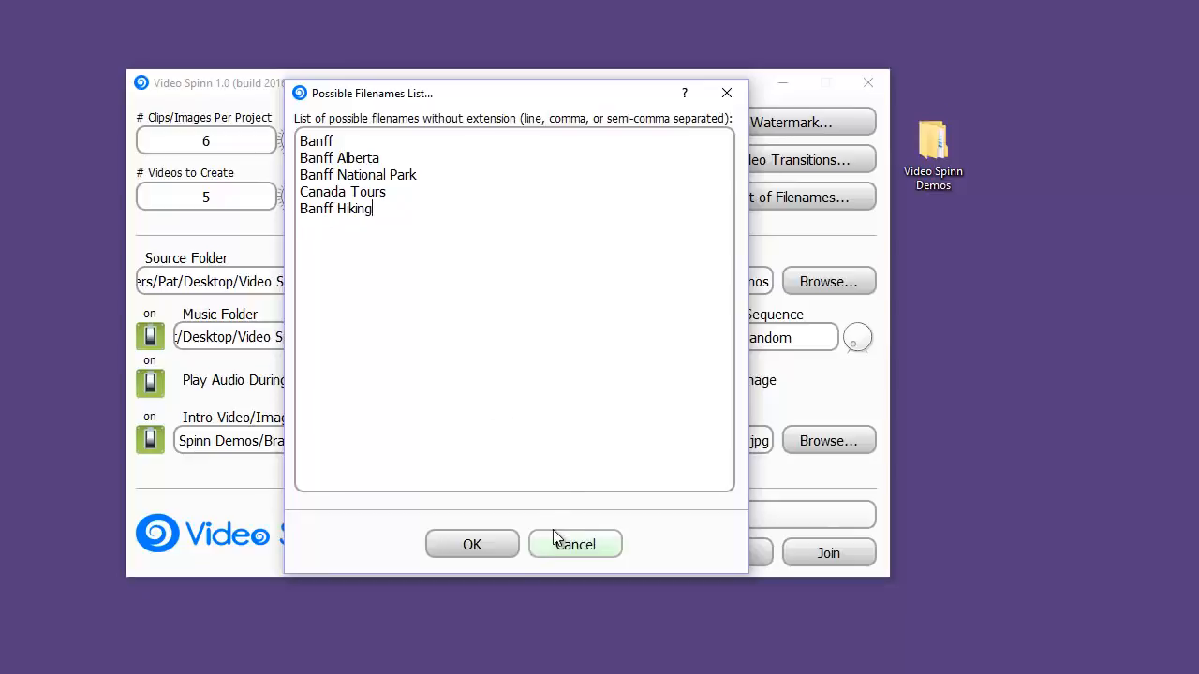
left_click(485, 547)
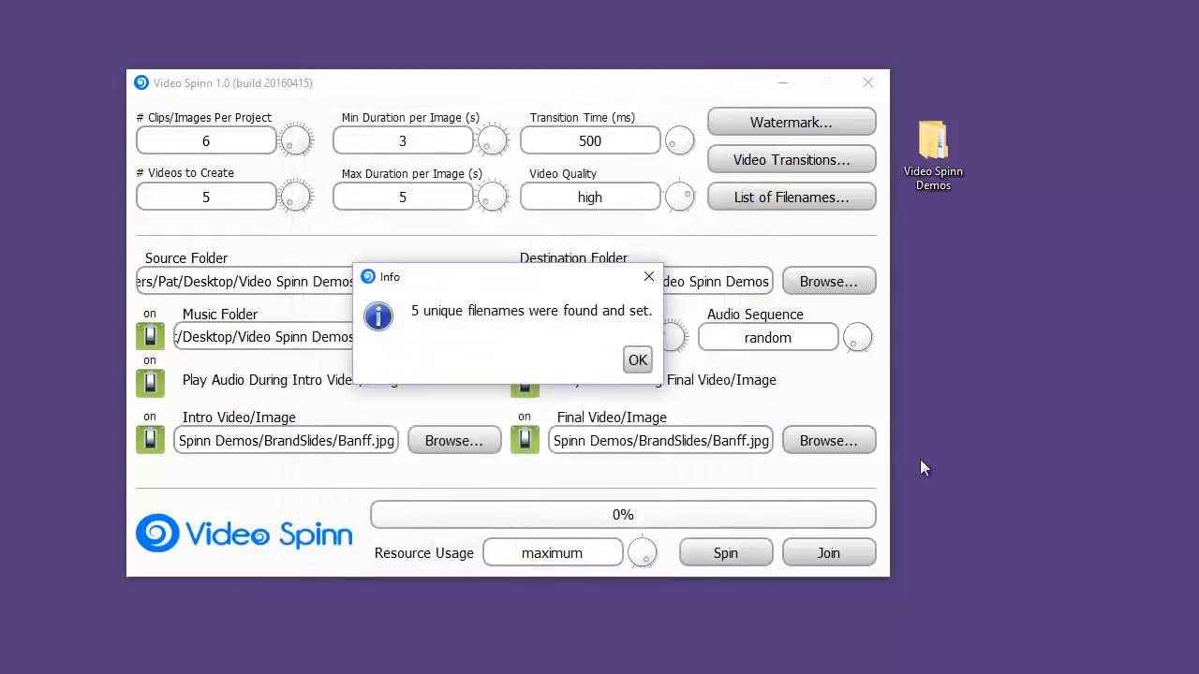
left_click(633, 360)
Set resource usage to high and spin the videos, timing the run with the browser stopwatch
mouse_move(645, 557)
left_mouse_down()
mouse_move(648, 544)
mouse_move(630, 565)
mouse_move(629, 541)
mouse_move(651, 567)
mouse_move(639, 534)
mouse_move(636, 573)
mouse_move(647, 533)
mouse_move(666, 561)
mouse_move(660, 546)
left_mouse_up()
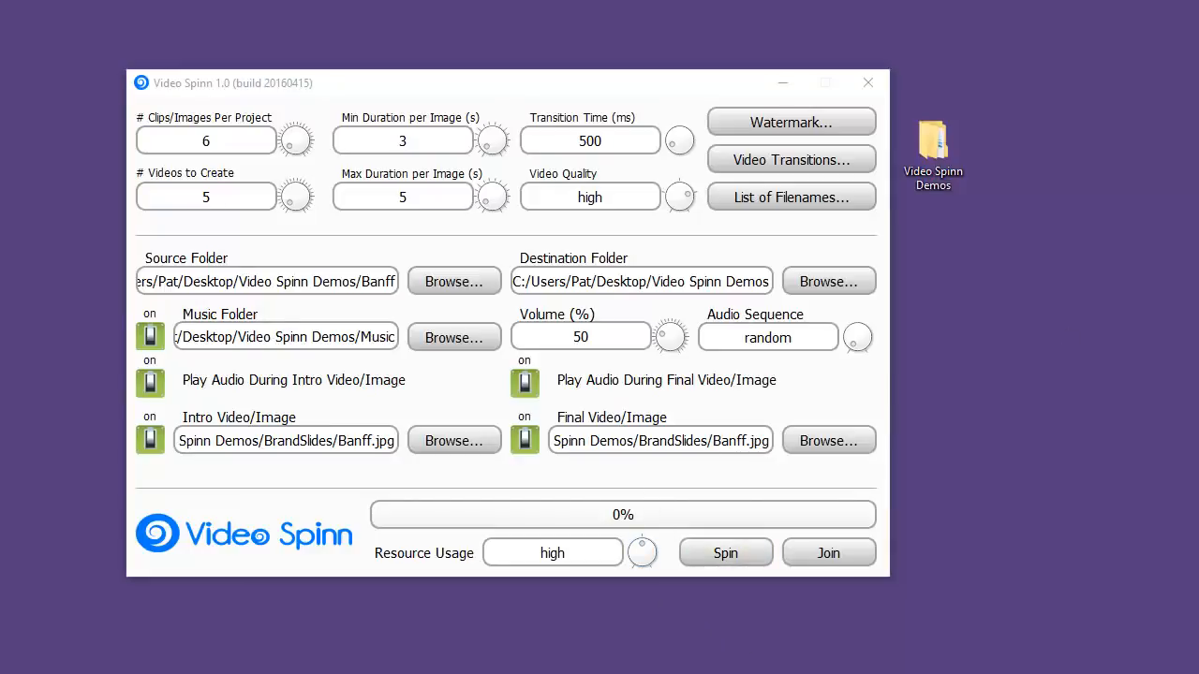
left_click_drag(1198, 84, 1010, 82)
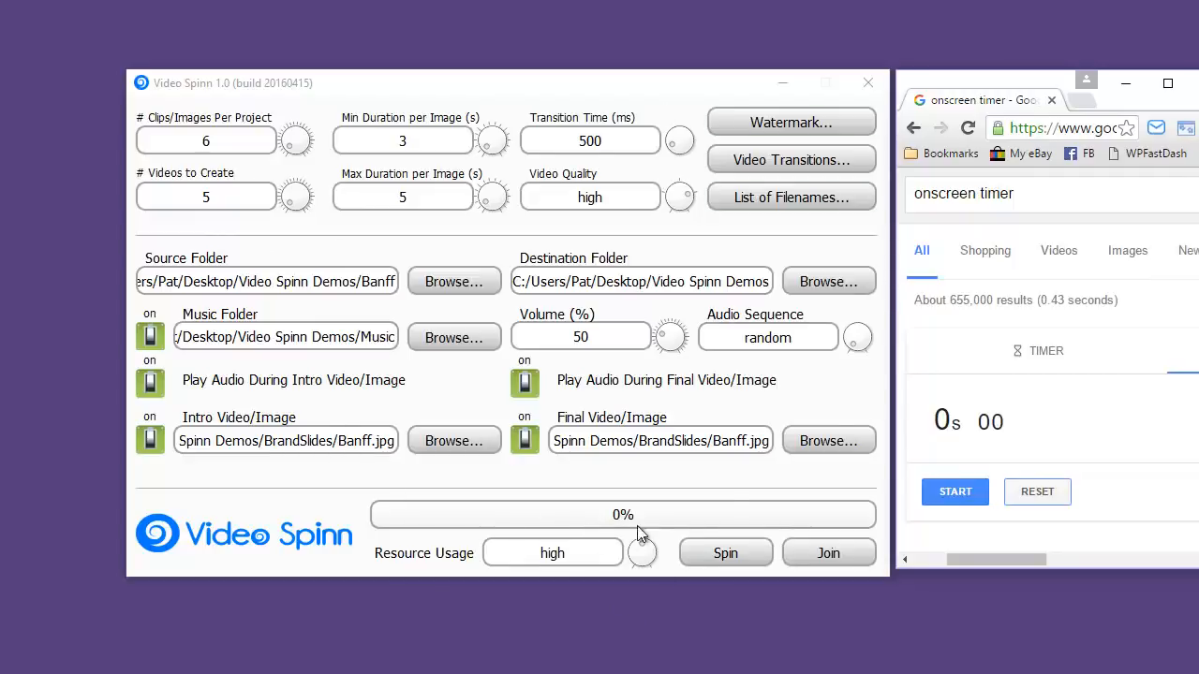
left_click(736, 553)
left_click(951, 492)
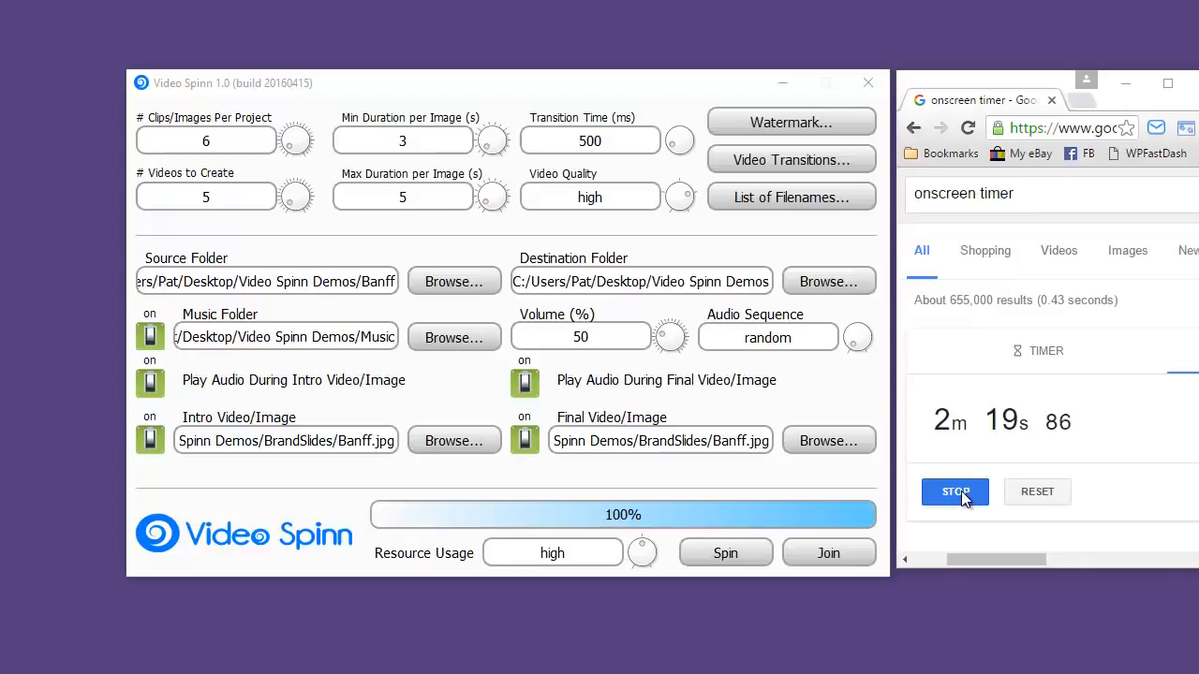
left_click(959, 494)
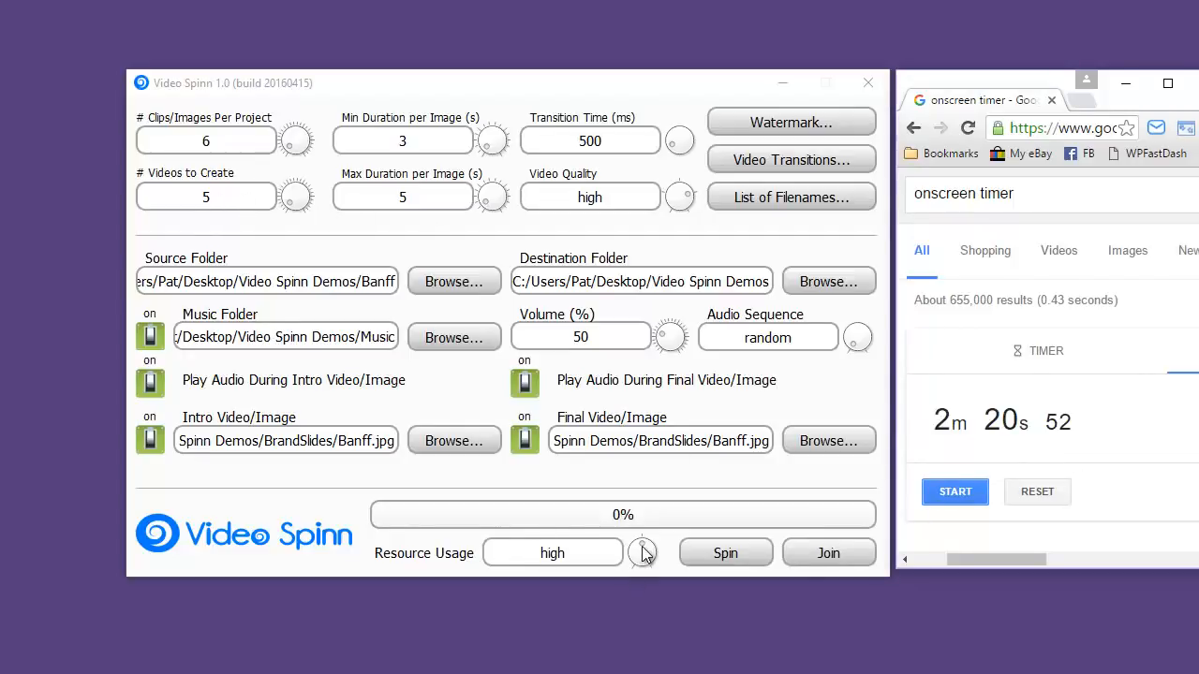
mouse_move(642, 546)
left_mouse_down()
mouse_move(655, 554)
mouse_move(651, 533)
left_mouse_up()
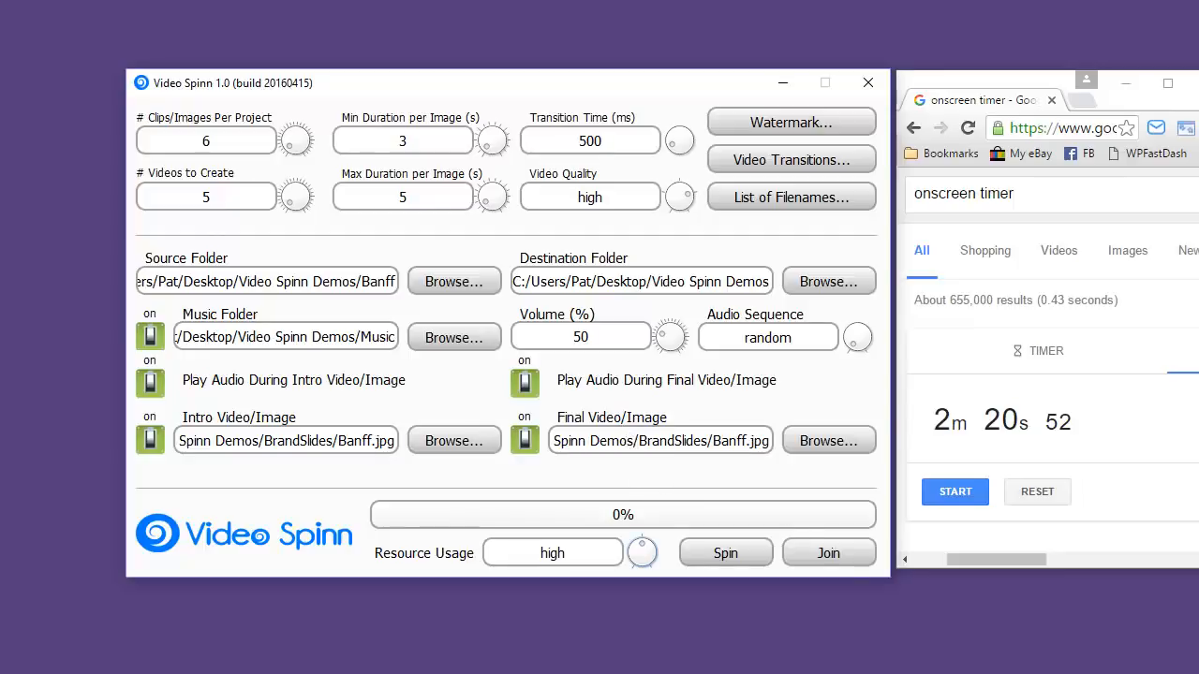
Switch to File Explorer and examine the generated MP4 files and their sizes in the Video Spinn Demos folder
key("alt+Tab")
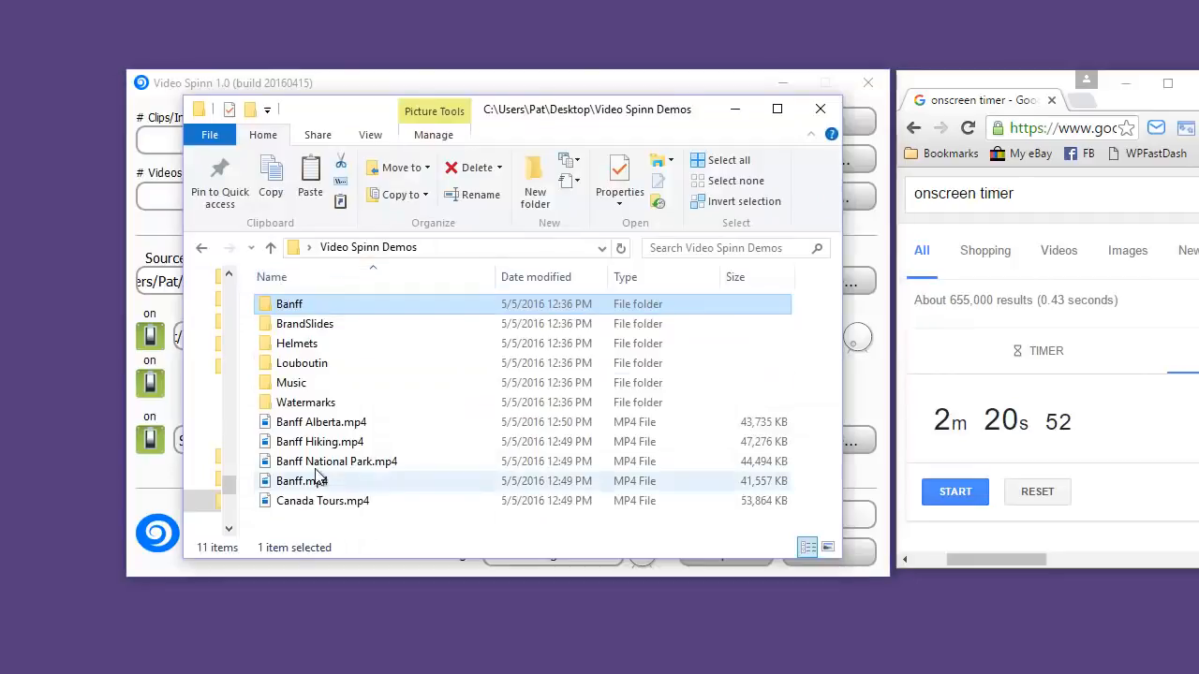
left_click(317, 422)
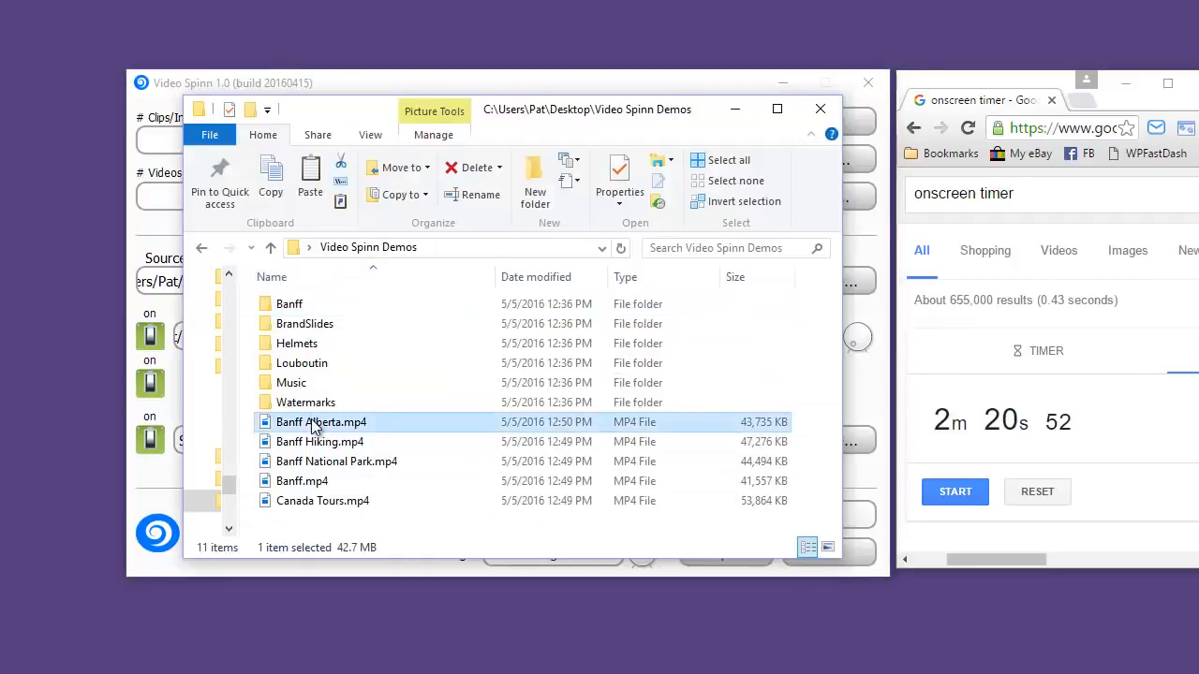
left_click(337, 505, "shift")
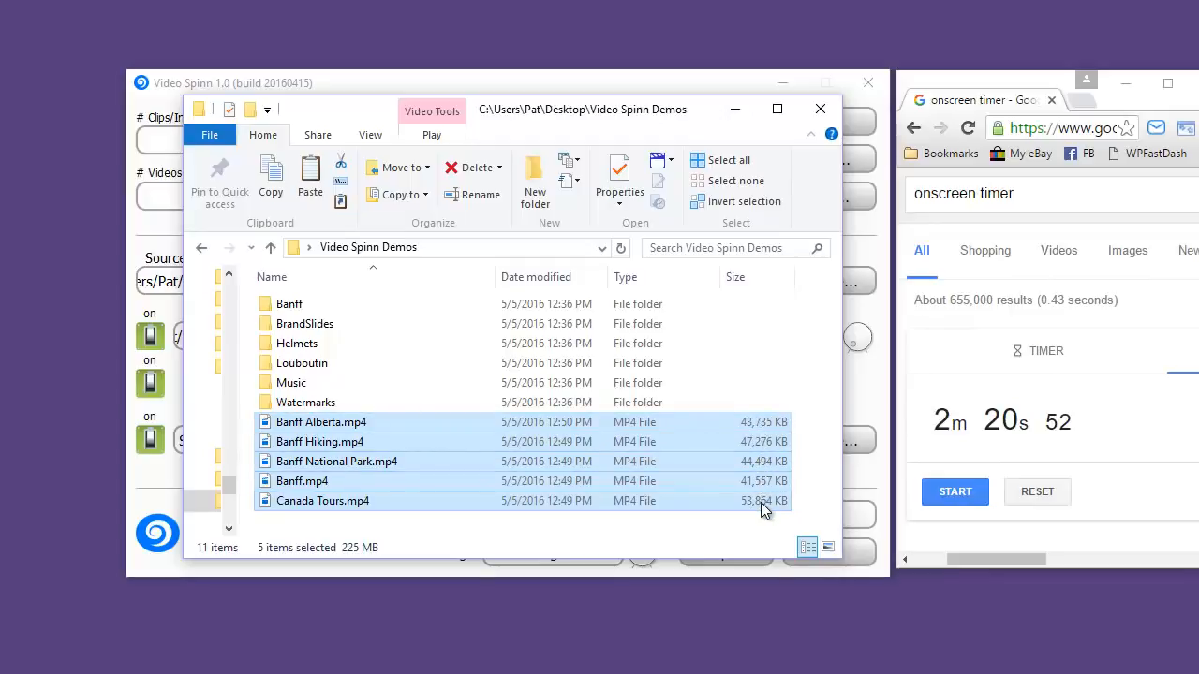
left_click(403, 397)
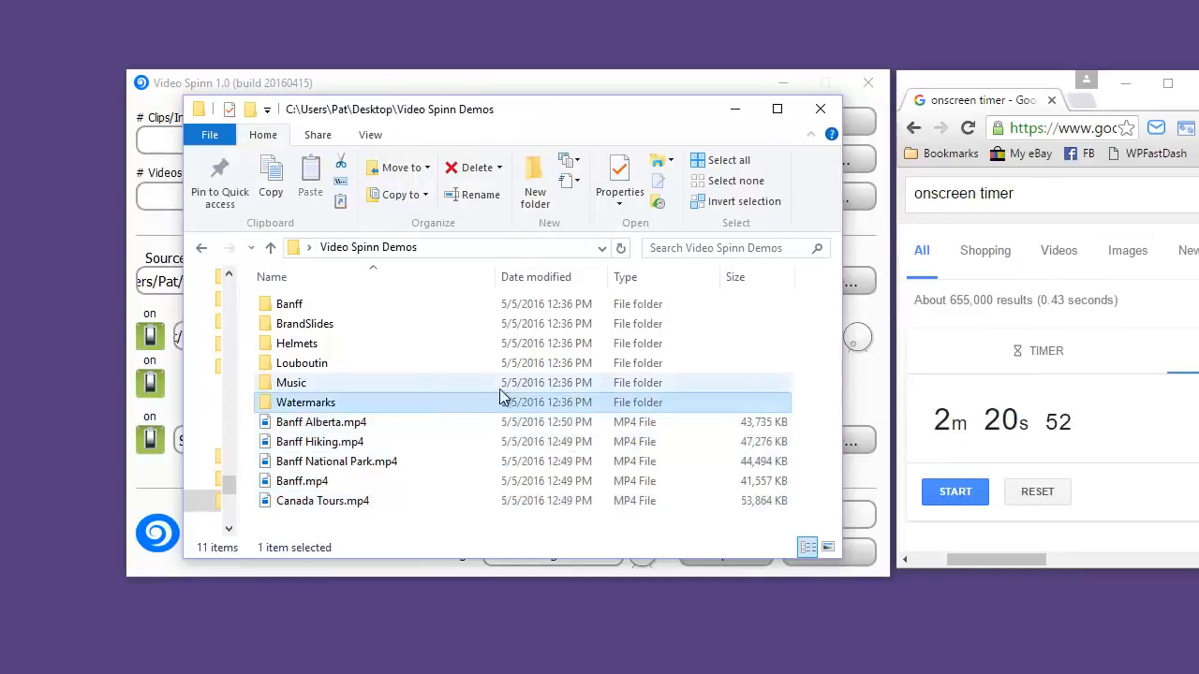
Play the generated Banff Hiking.mp4 video to review it, and close the player
left_click(319, 445)
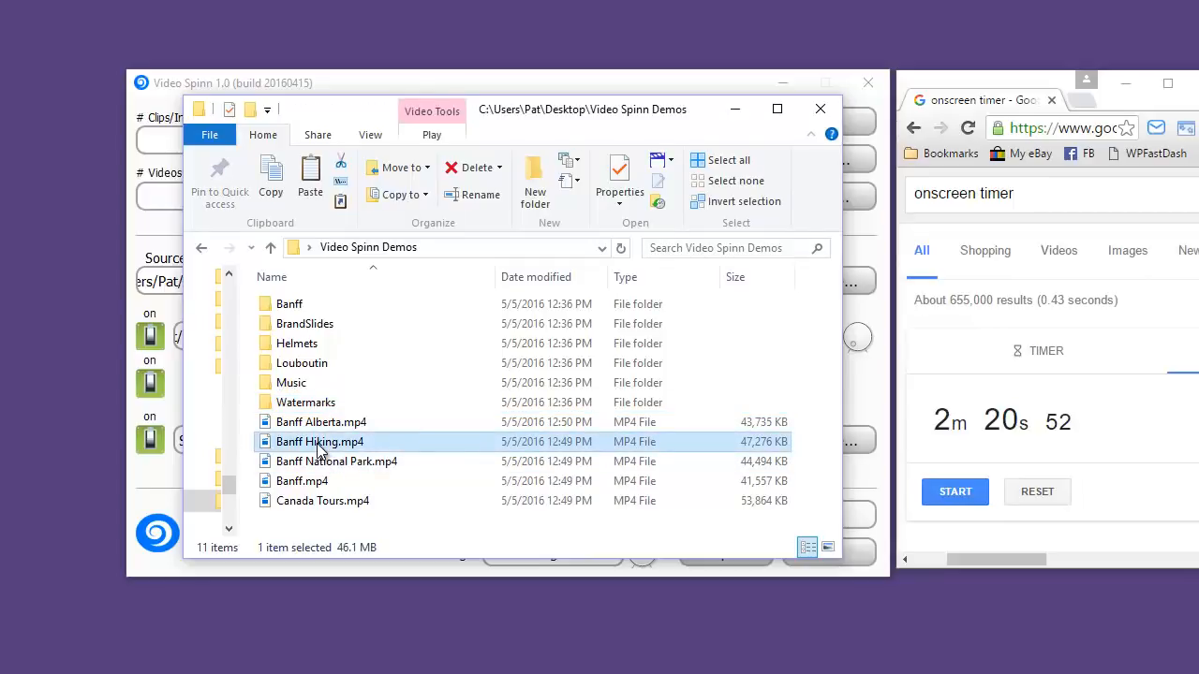
double_click(319, 445)
left_click(613, 642)
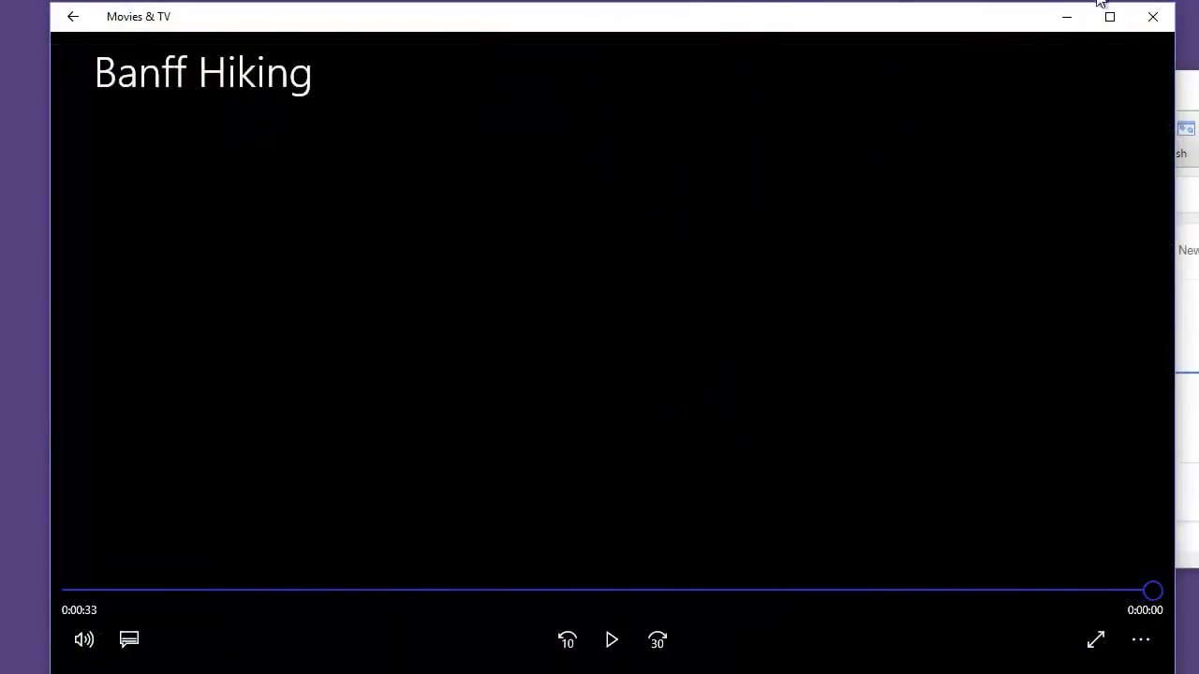
left_click(1158, 25)
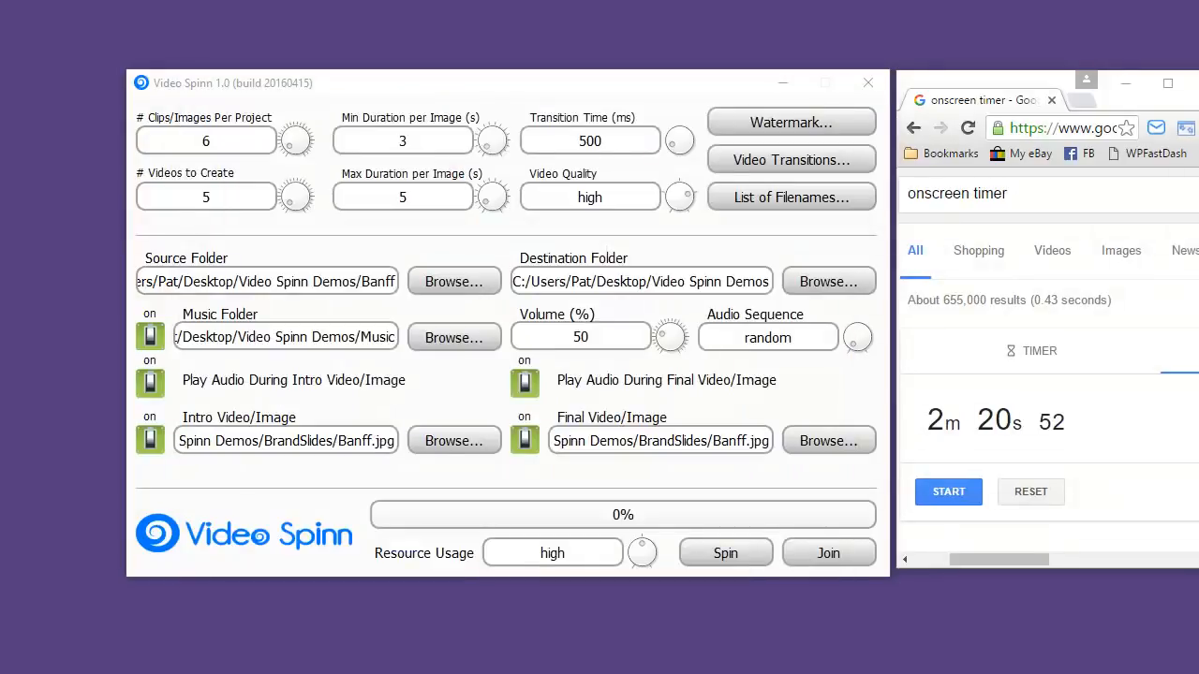
Bring the JVbanner.png image in Windows Photo Viewer into view
left_click_drag(1003, 57, 276, 67)
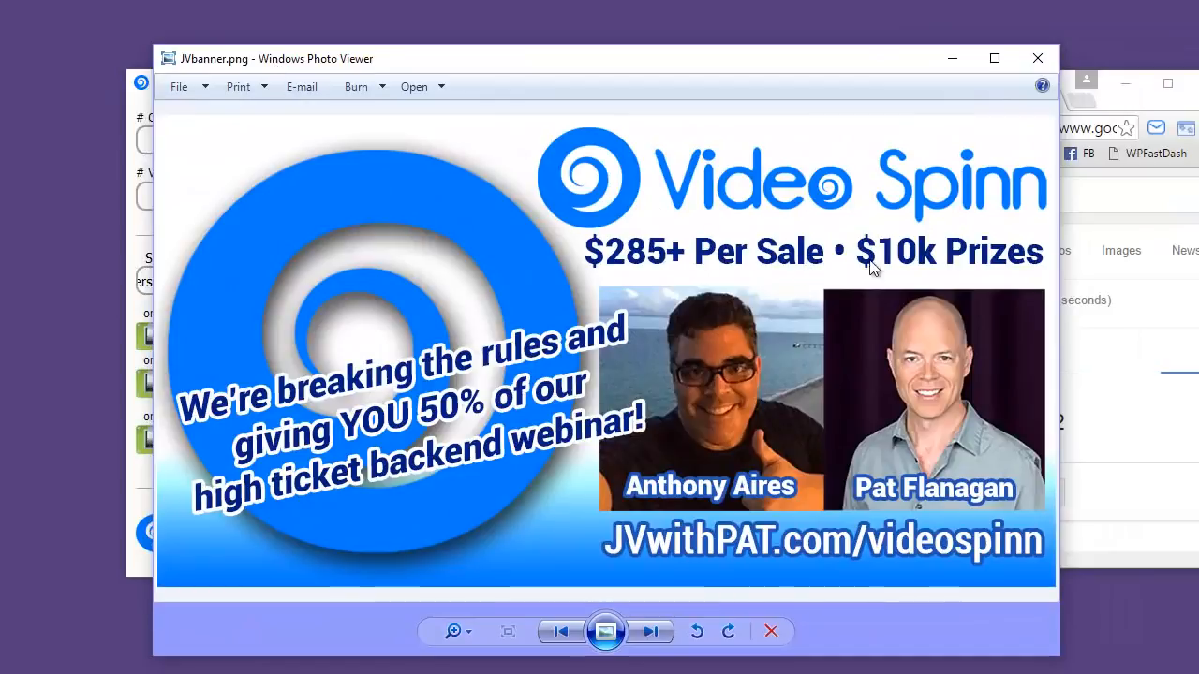